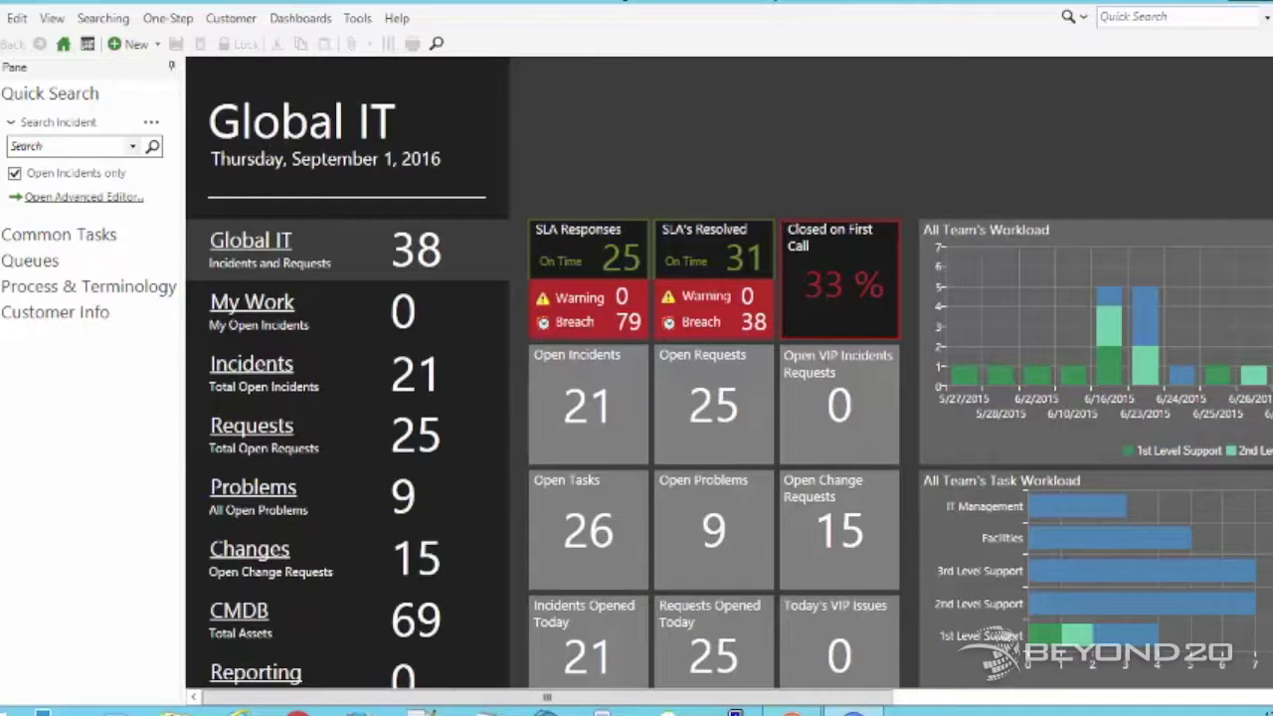
# Open Table Management and display the records of the Authorization Level table.
pyautogui.click(356, 19)
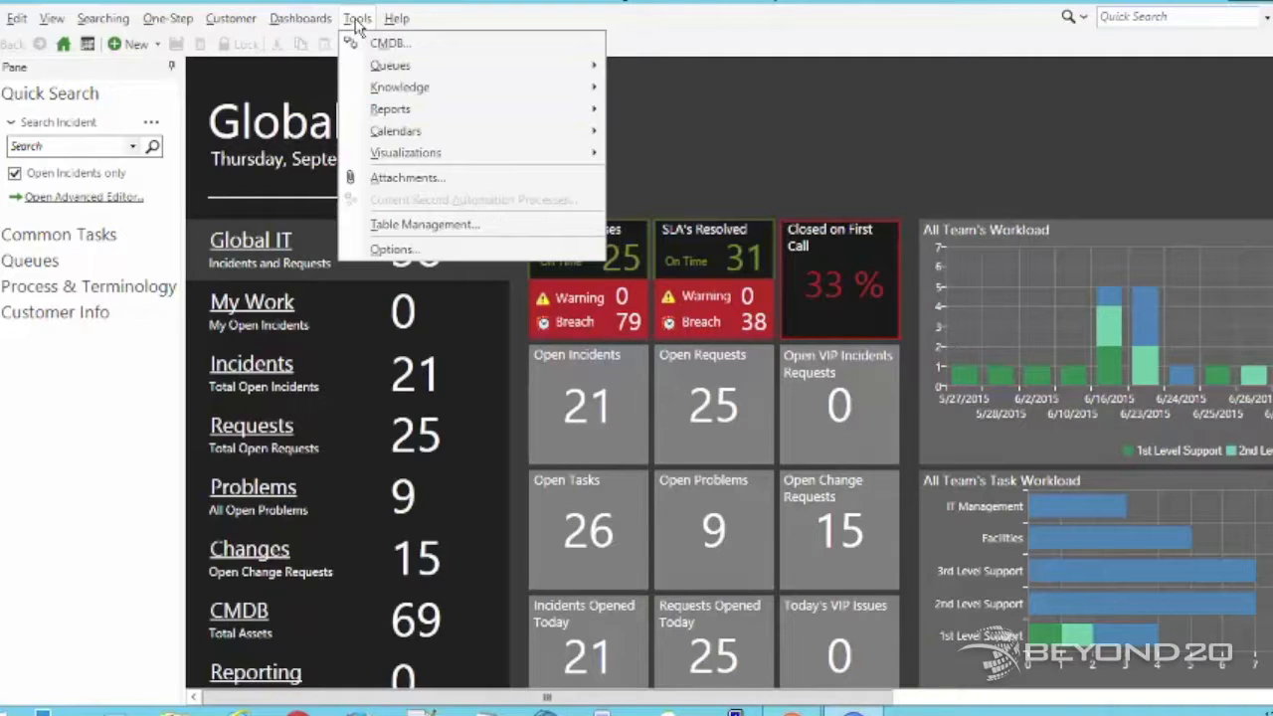
pyautogui.click(424, 223)
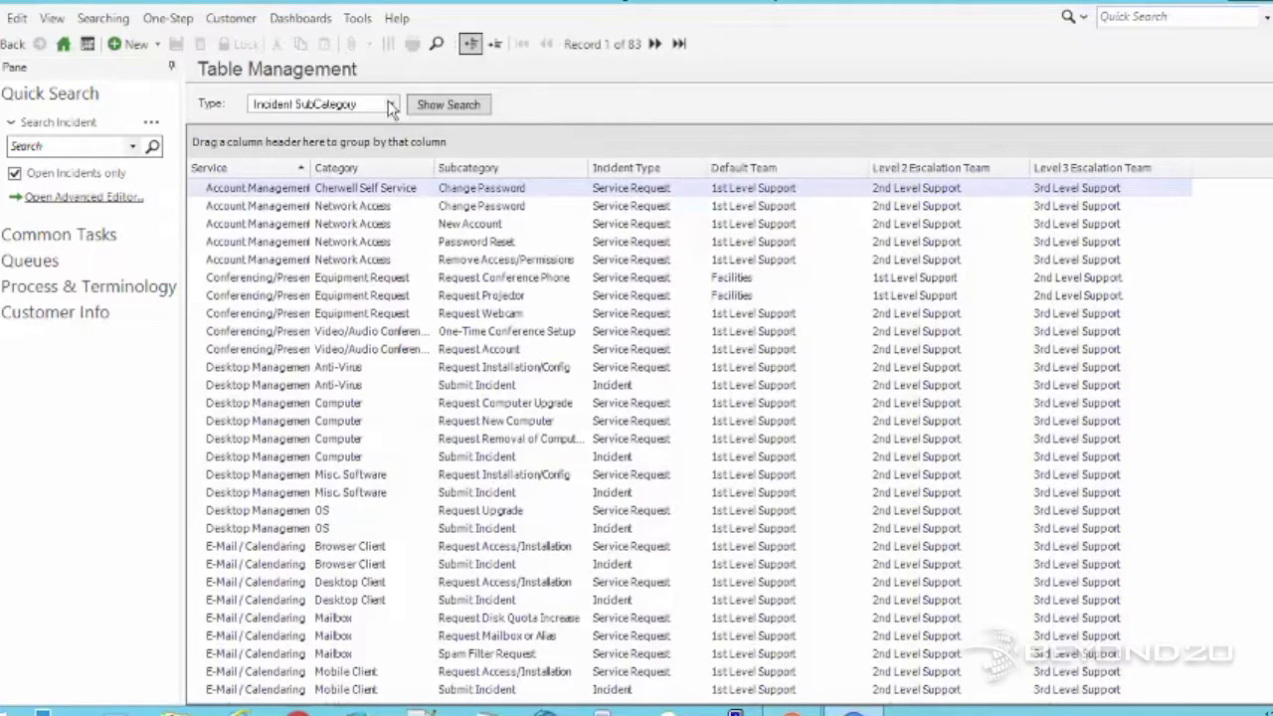
pyautogui.click(390, 107)
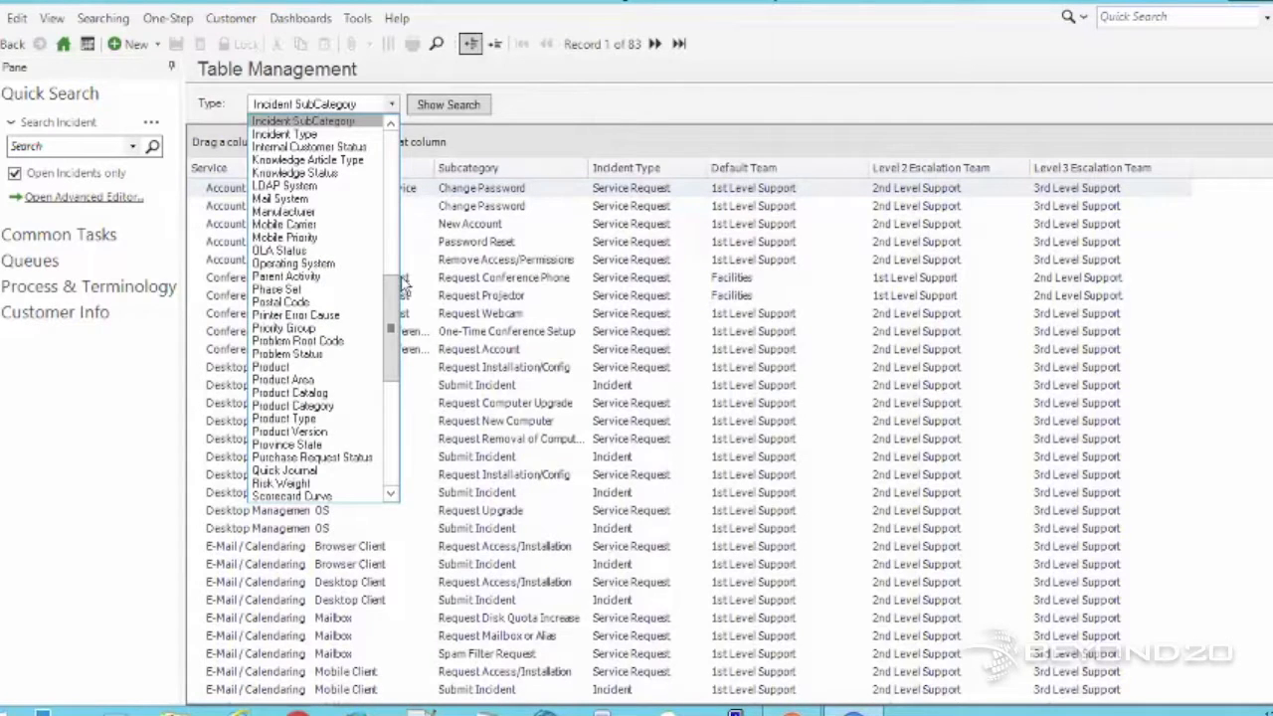
pyautogui.scroll(10, 378, 140)
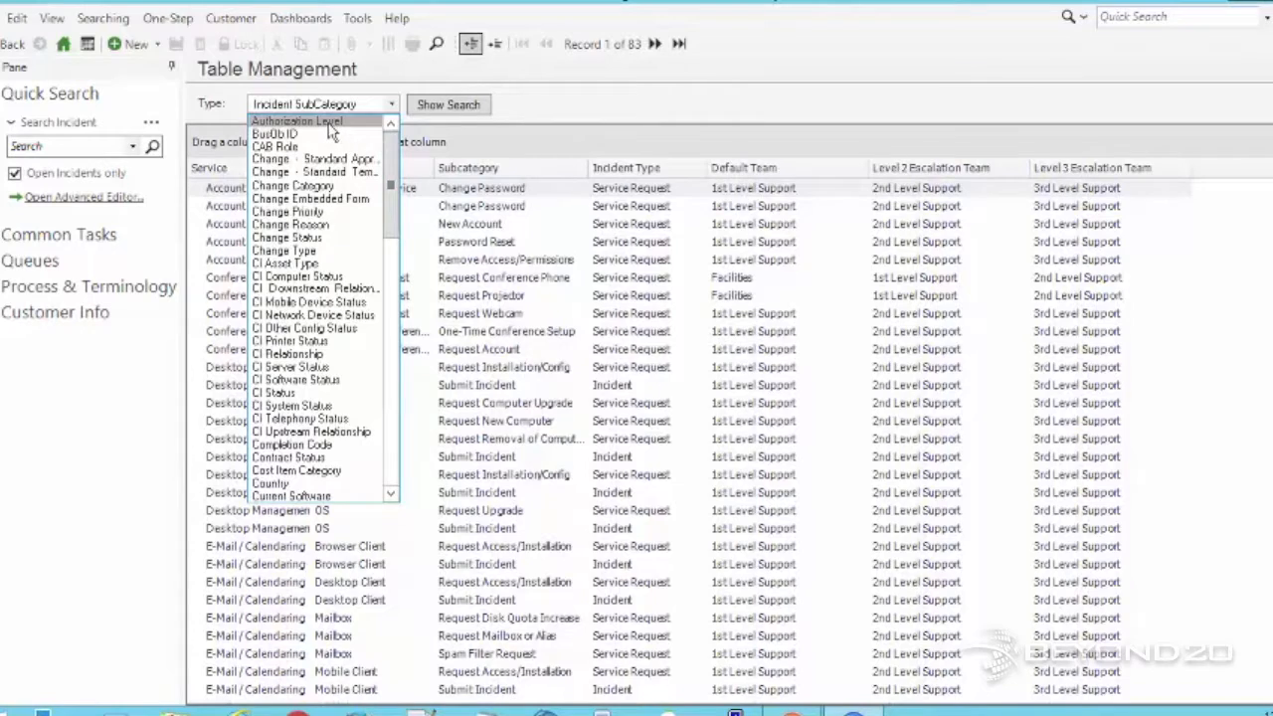
pyautogui.click(330, 122)
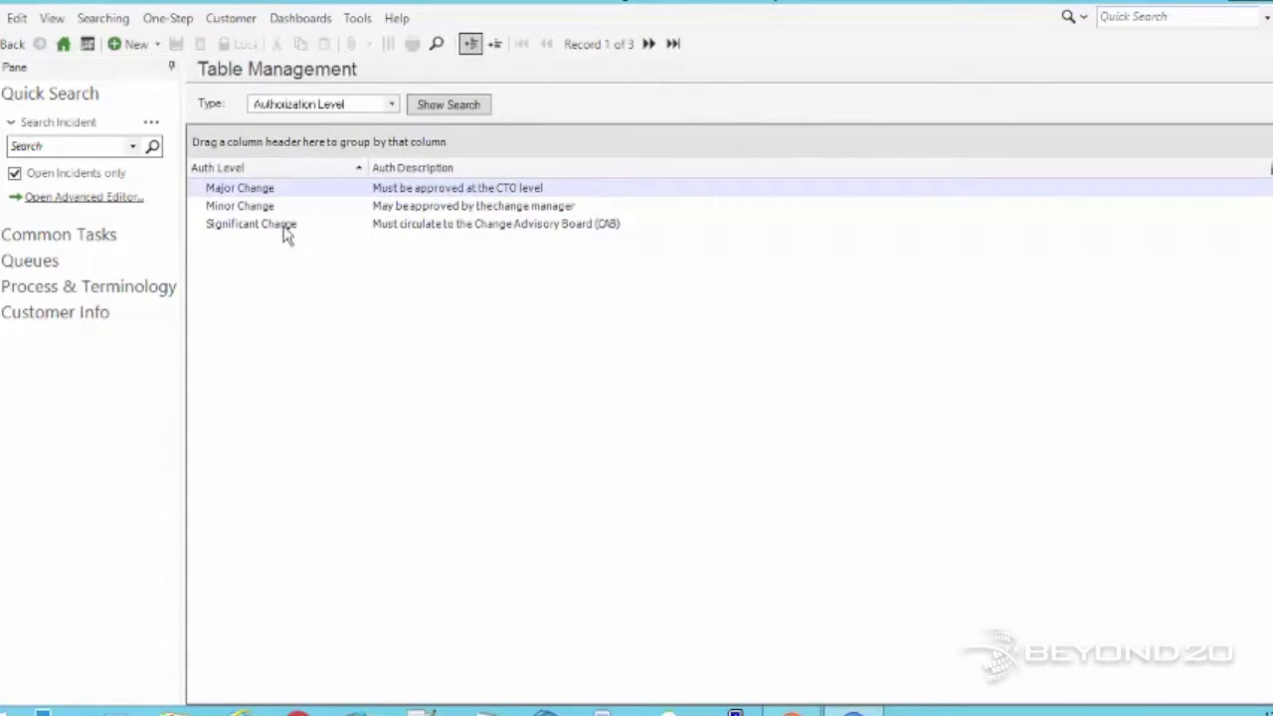
# Add an authorization level named Top Dog with the description "Admins only", save it, and return to the grid of records.
pyautogui.click(130, 50)
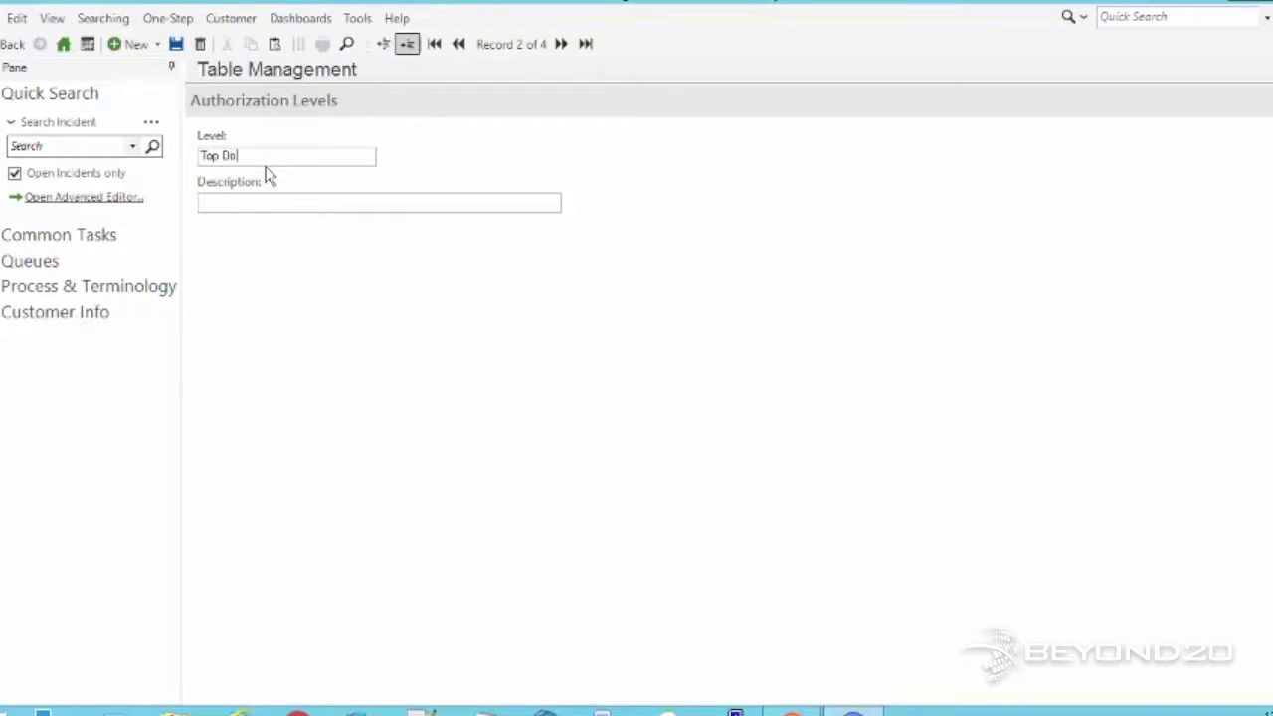
pyautogui.press('Tab')
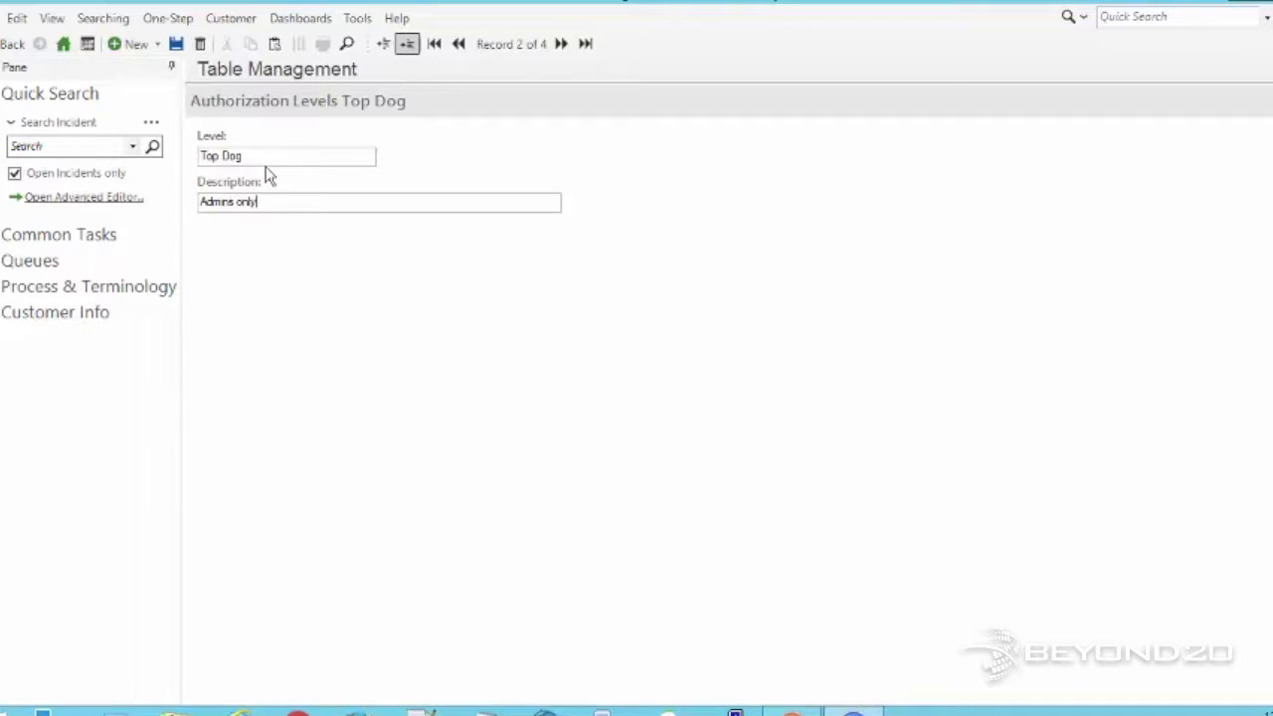
pyautogui.click(175, 45)
pyautogui.click(386, 45)
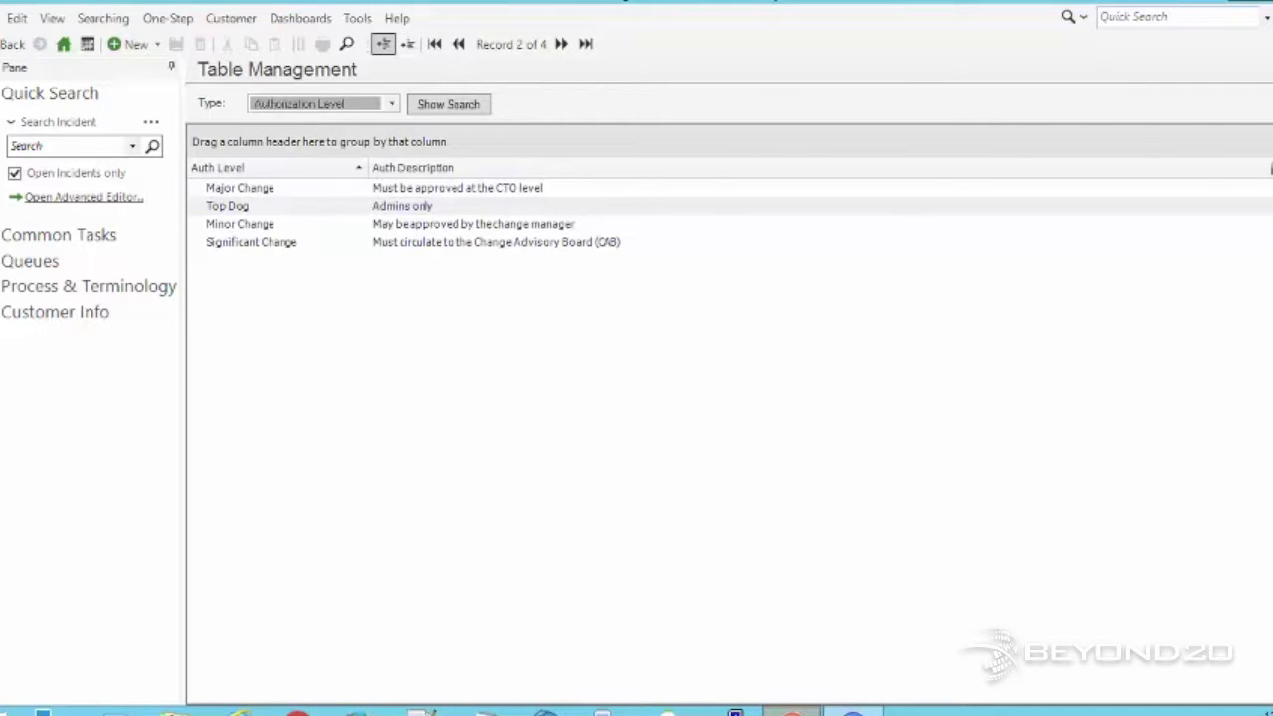
# Switch to the Cherwell Administrator application and create a new Blueprint.
pyautogui.moveTo(791, 711)
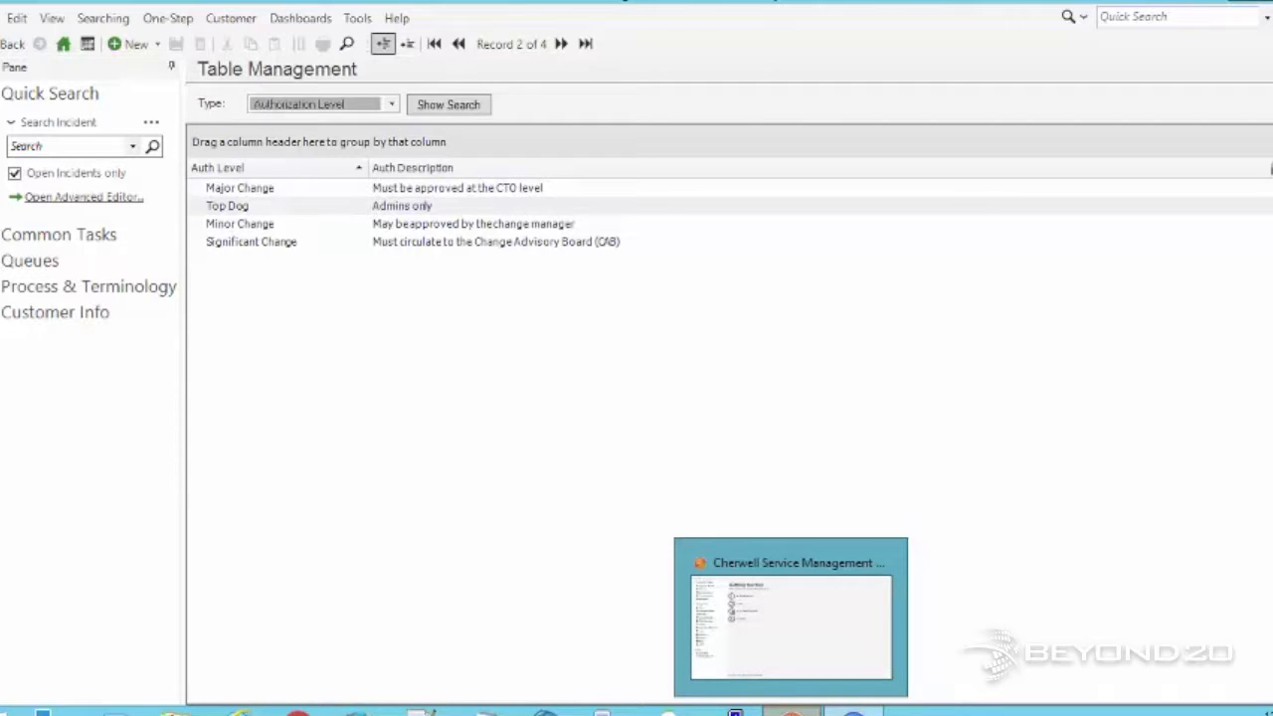
pyautogui.click(791, 711)
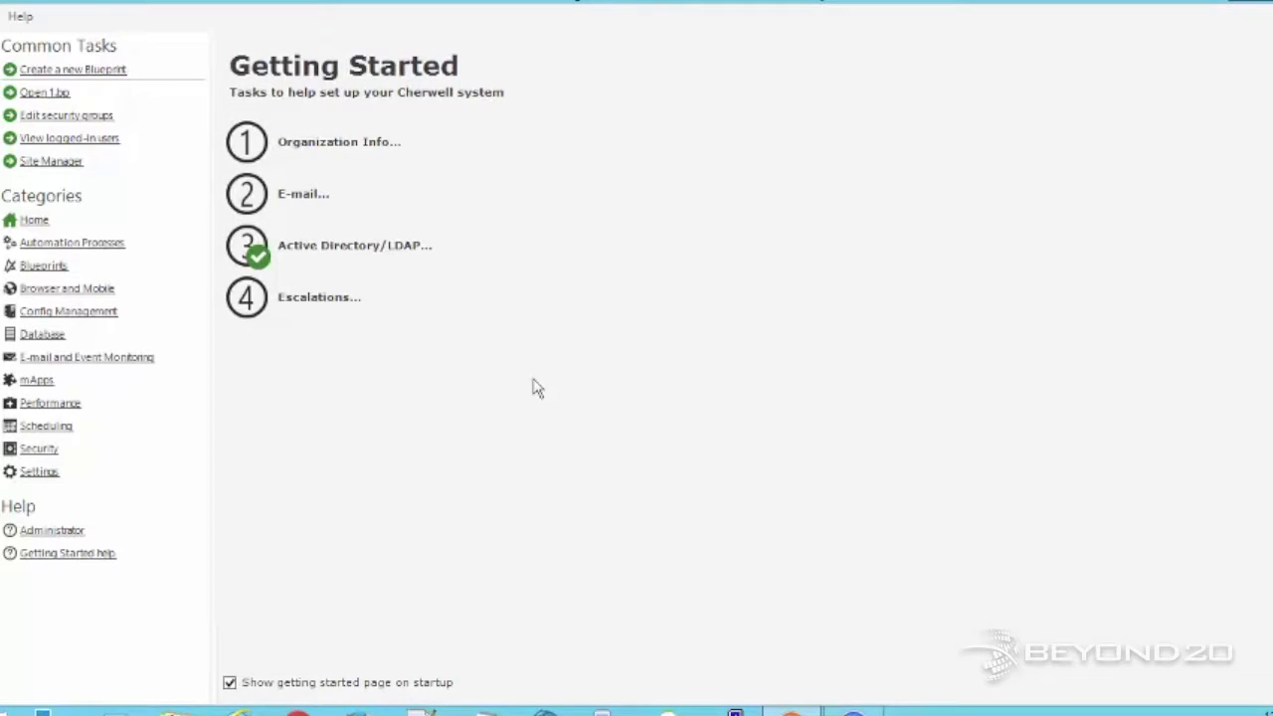
pyautogui.click(123, 72)
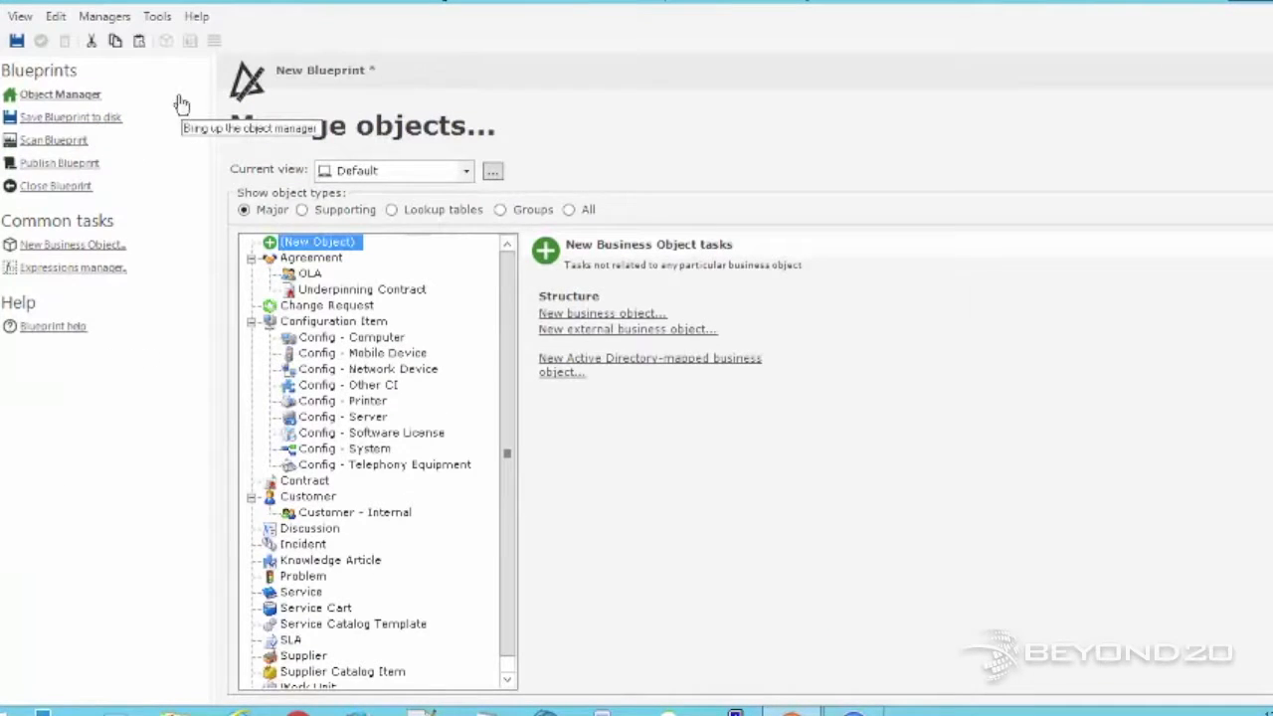
# Open the Authorization Level lookup table's data for editing and include the Top Dog record in the Blueprint.
pyautogui.click(414, 210)
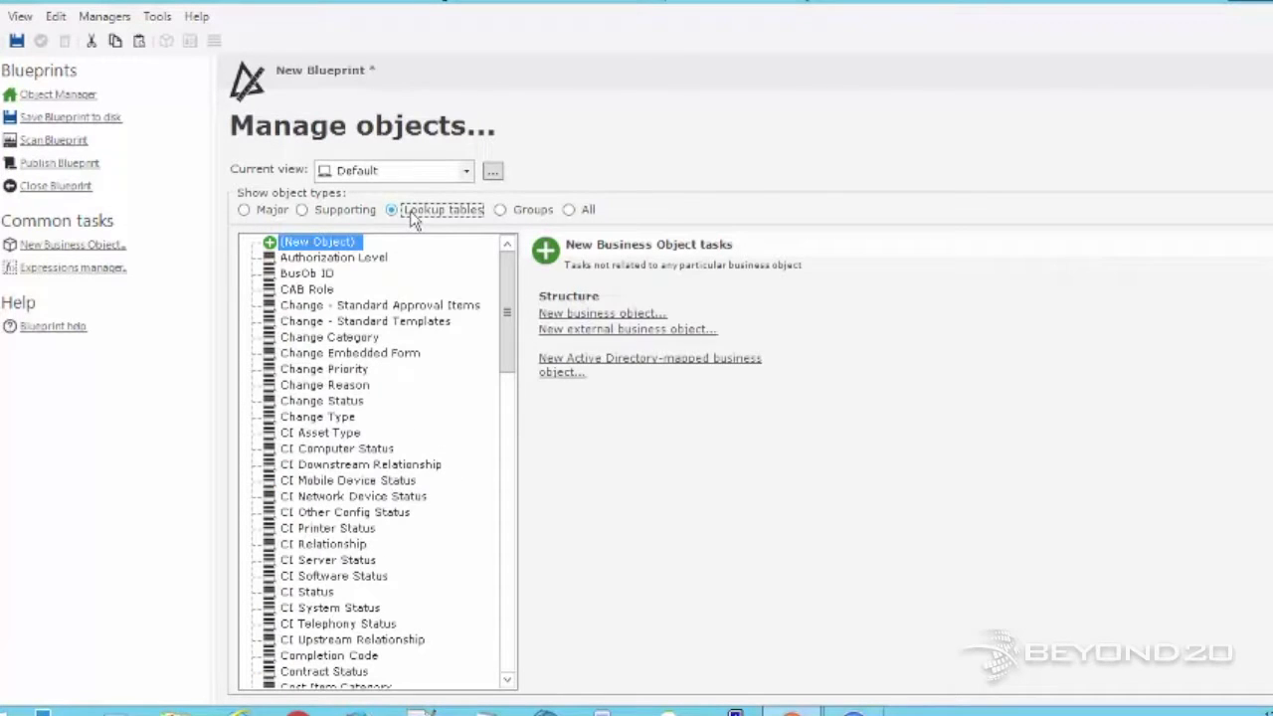
pyautogui.click(356, 259)
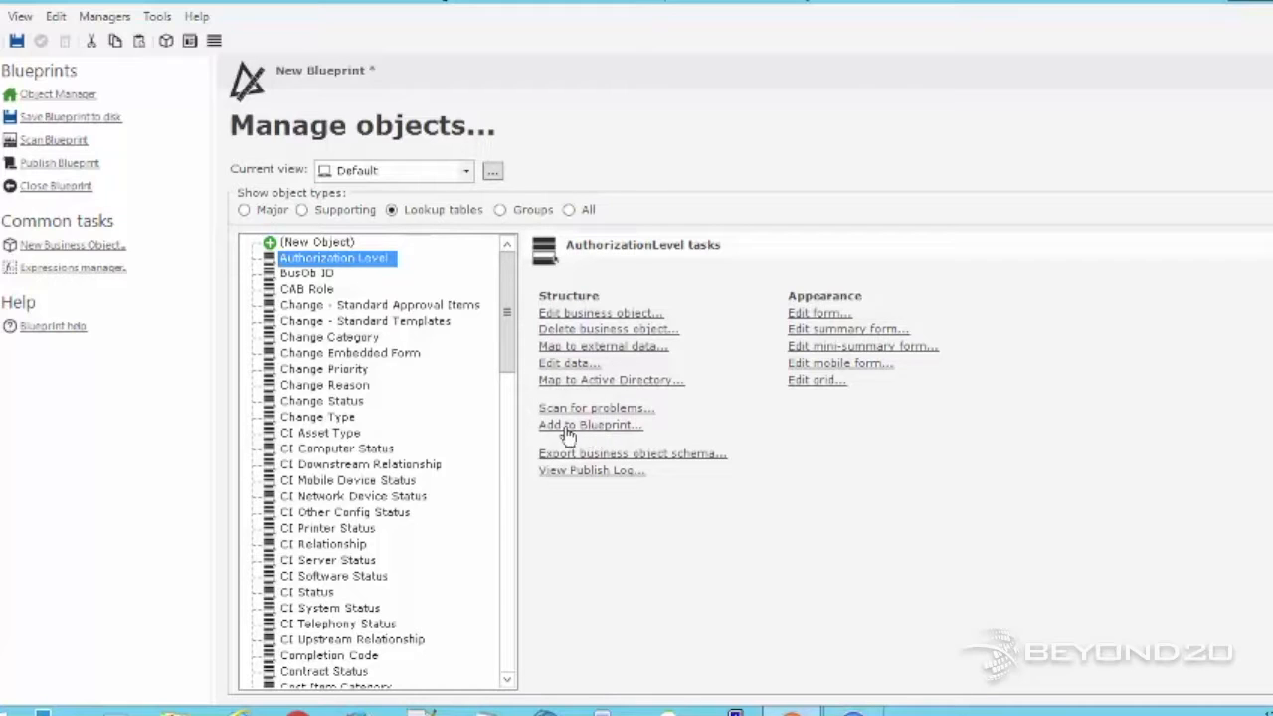
pyautogui.click(583, 367)
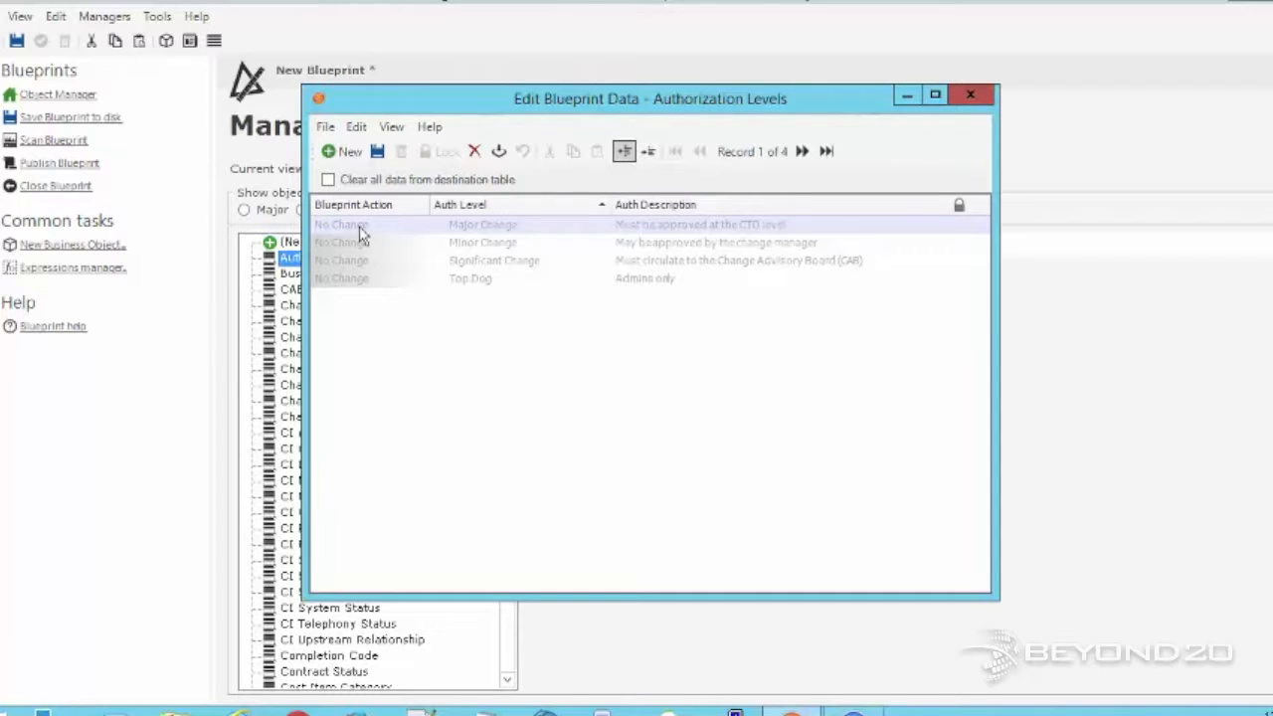
pyautogui.rightClick(357, 283)
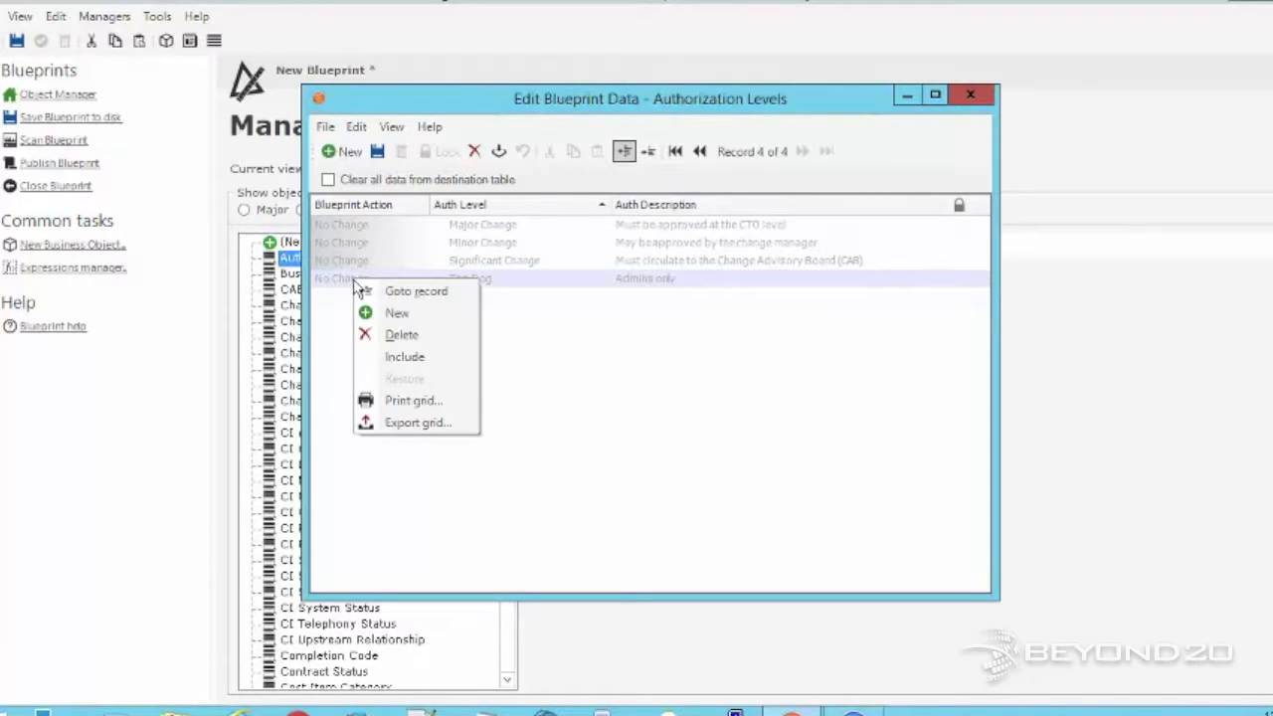
pyautogui.click(407, 356)
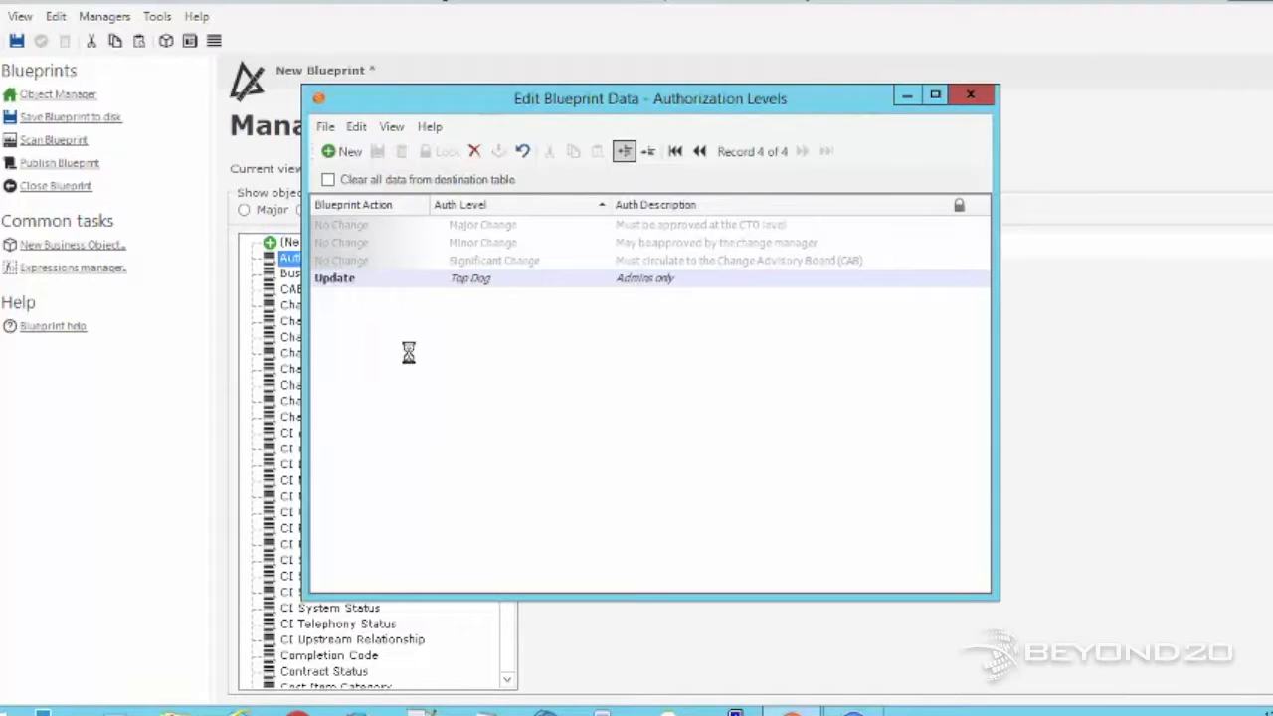
# Include all Authorization Level records in the Blueprint, close the data editor, and add the Authorization Level object itself to the Blueprint.
pyautogui.keyDown('shift'); pyautogui.click(346, 228); pyautogui.keyUp('shift')
pyautogui.rightClick(347, 228)
pyautogui.click(398, 300)
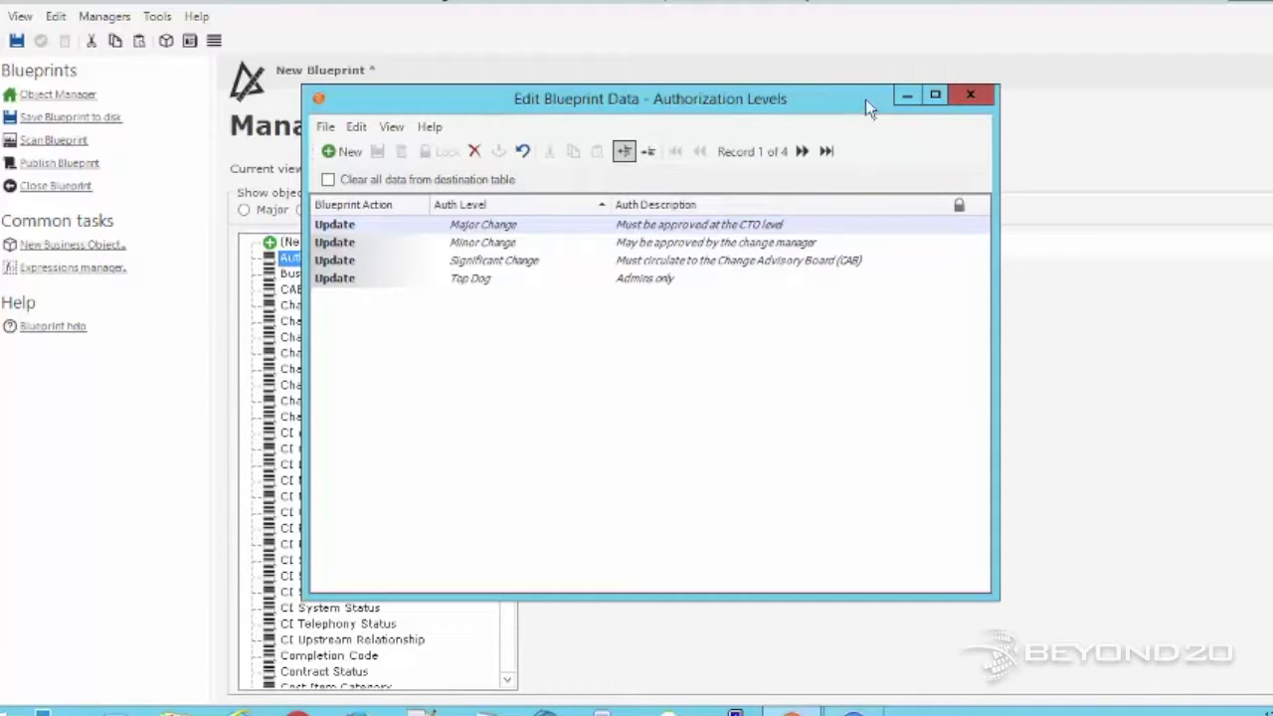
pyautogui.click(969, 96)
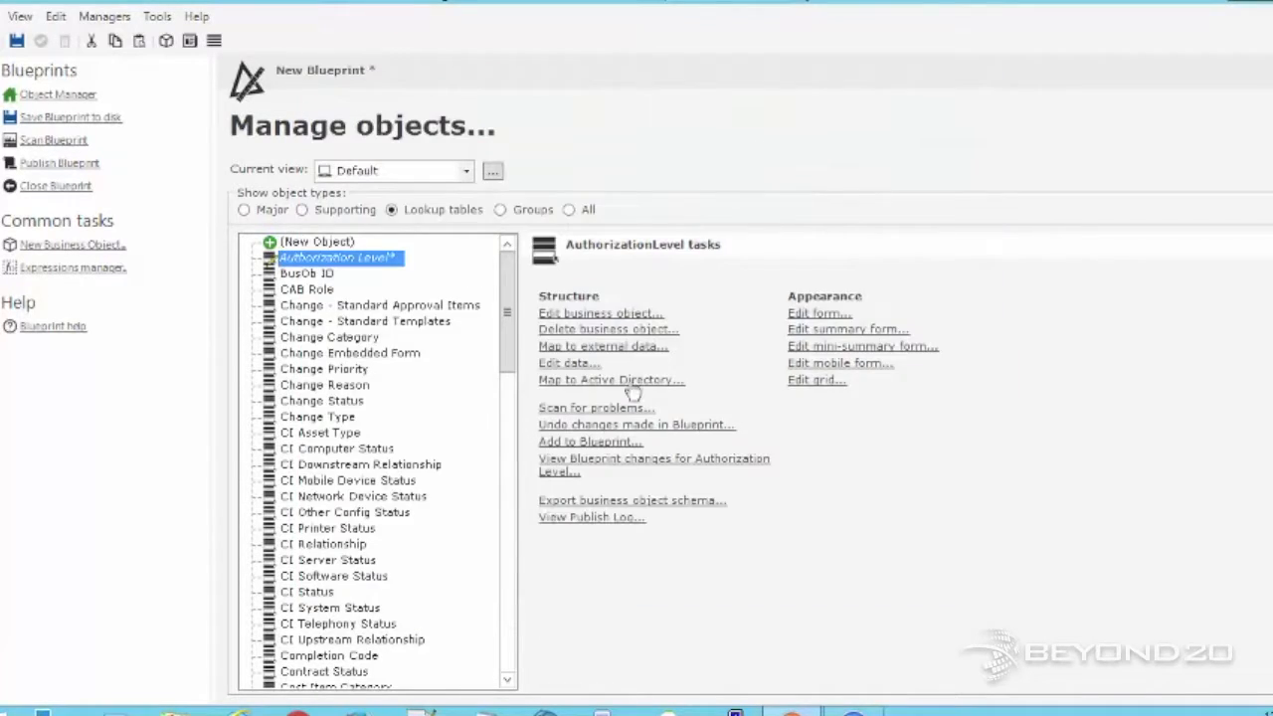
pyautogui.click(574, 442)
pyautogui.click(672, 419)
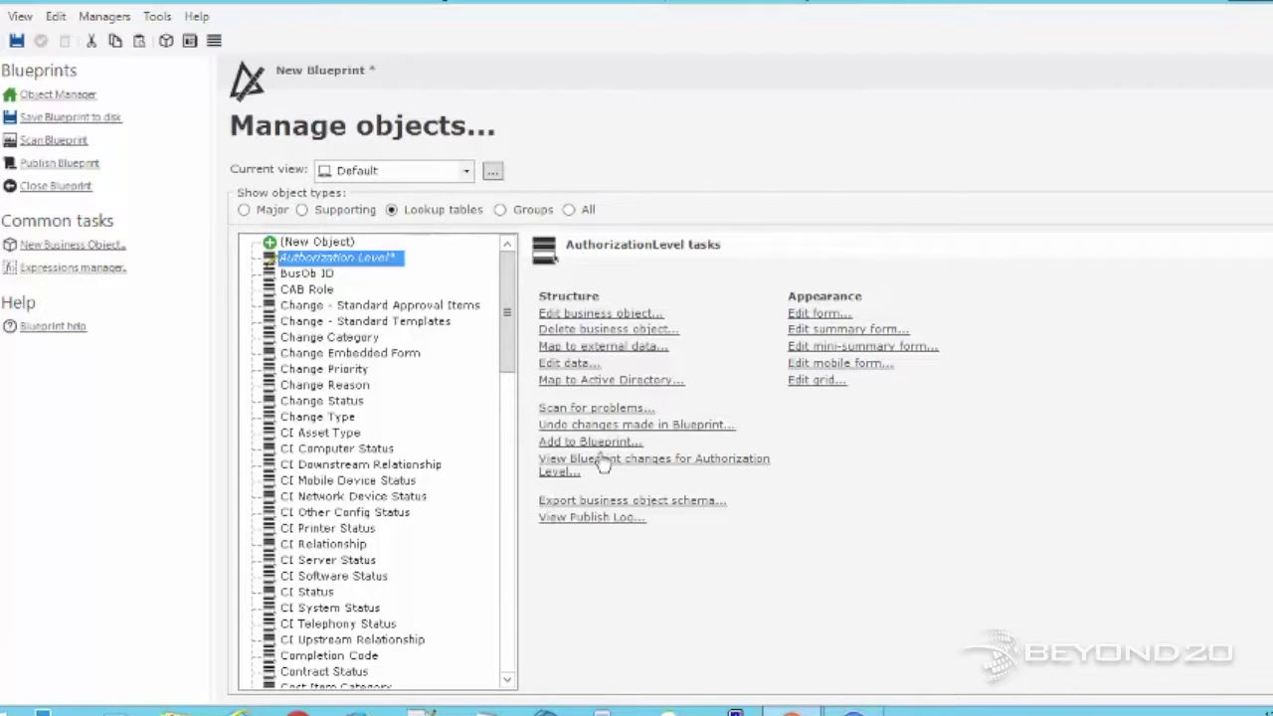
# Review the Blueprint's changes for Authorization Level, examining the business object data entry, and leave without altering anything.
pyautogui.click(4, 16)
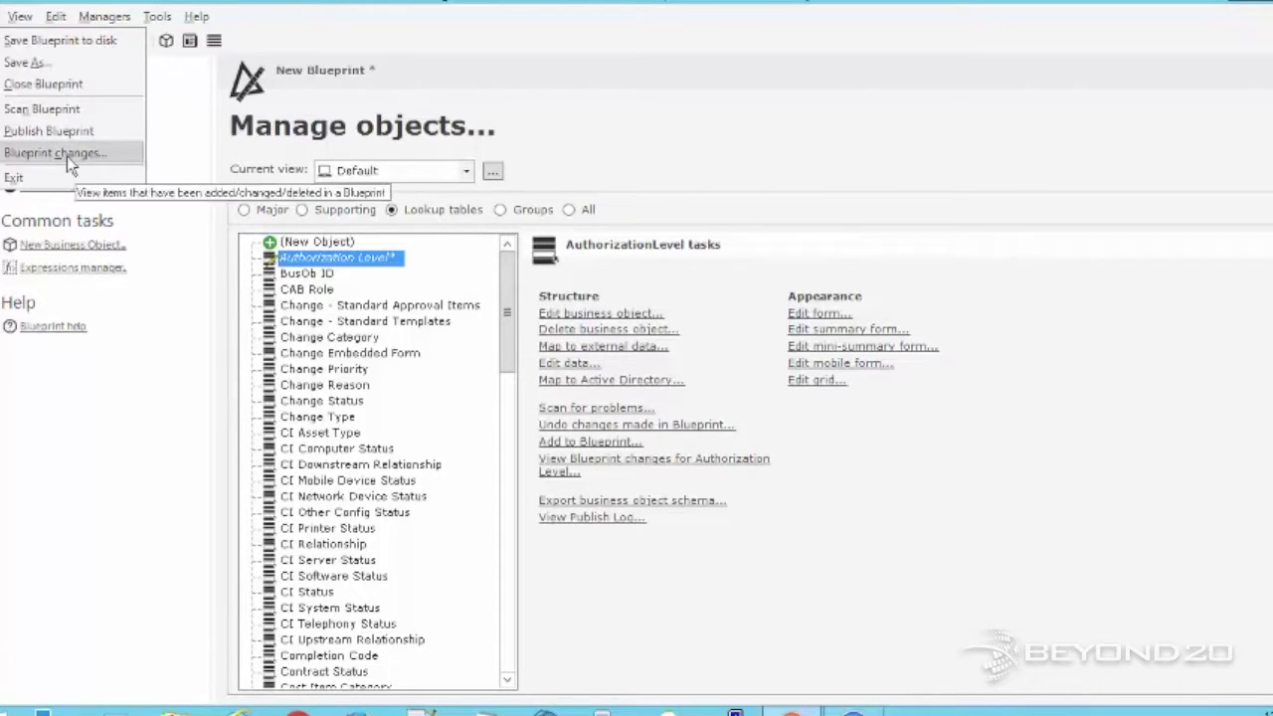
pyautogui.click(60, 153)
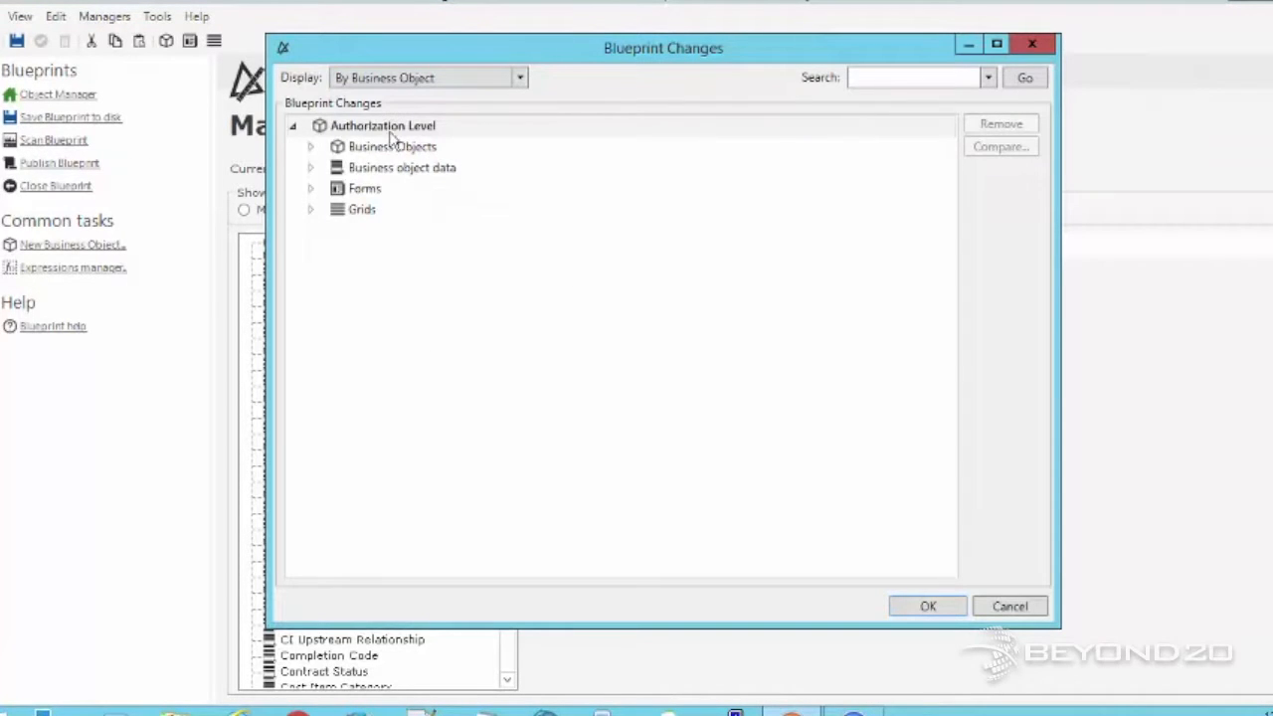
pyautogui.click(312, 151)
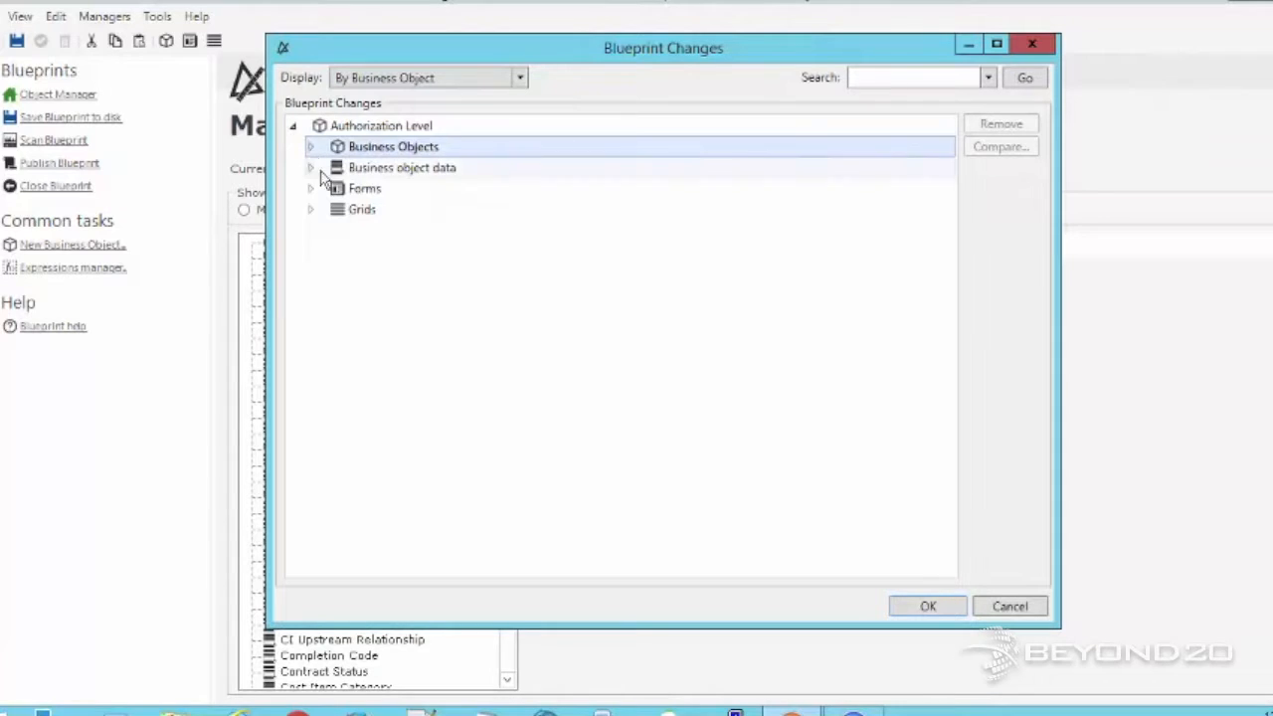
pyautogui.click(428, 172)
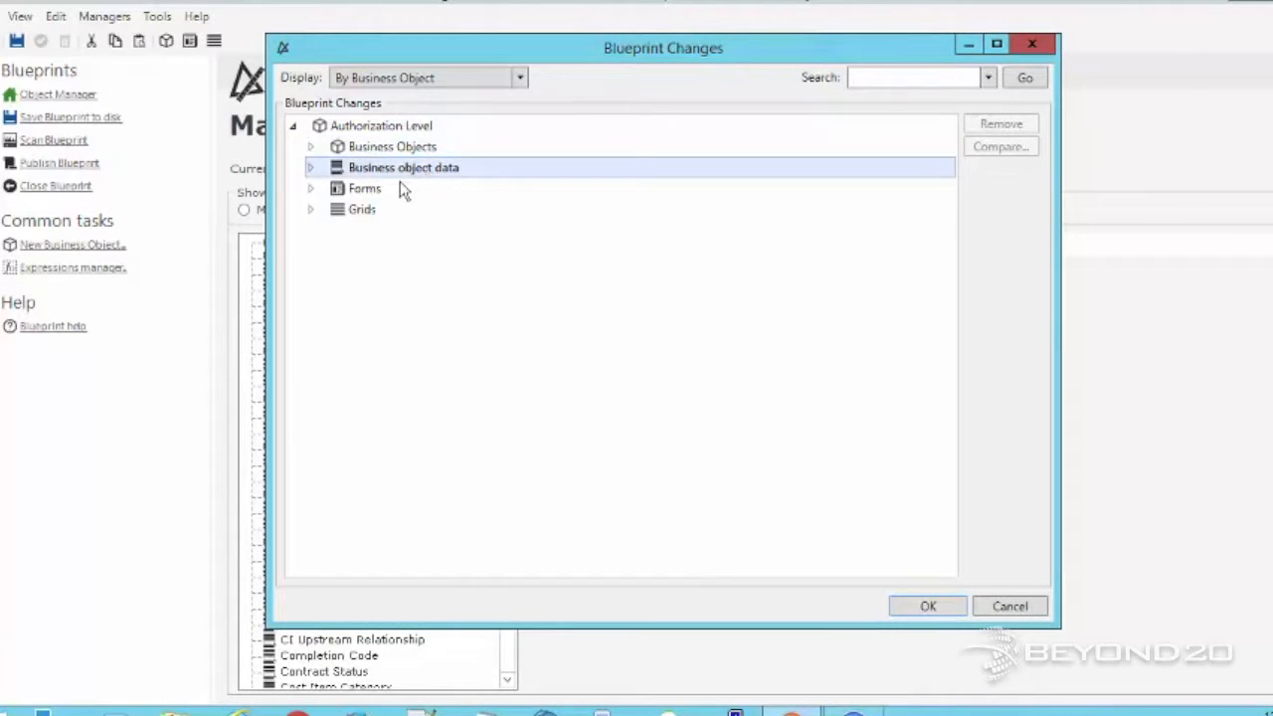
pyautogui.click(400, 191)
pyautogui.click(385, 213)
pyautogui.click(432, 171)
pyautogui.click(312, 169)
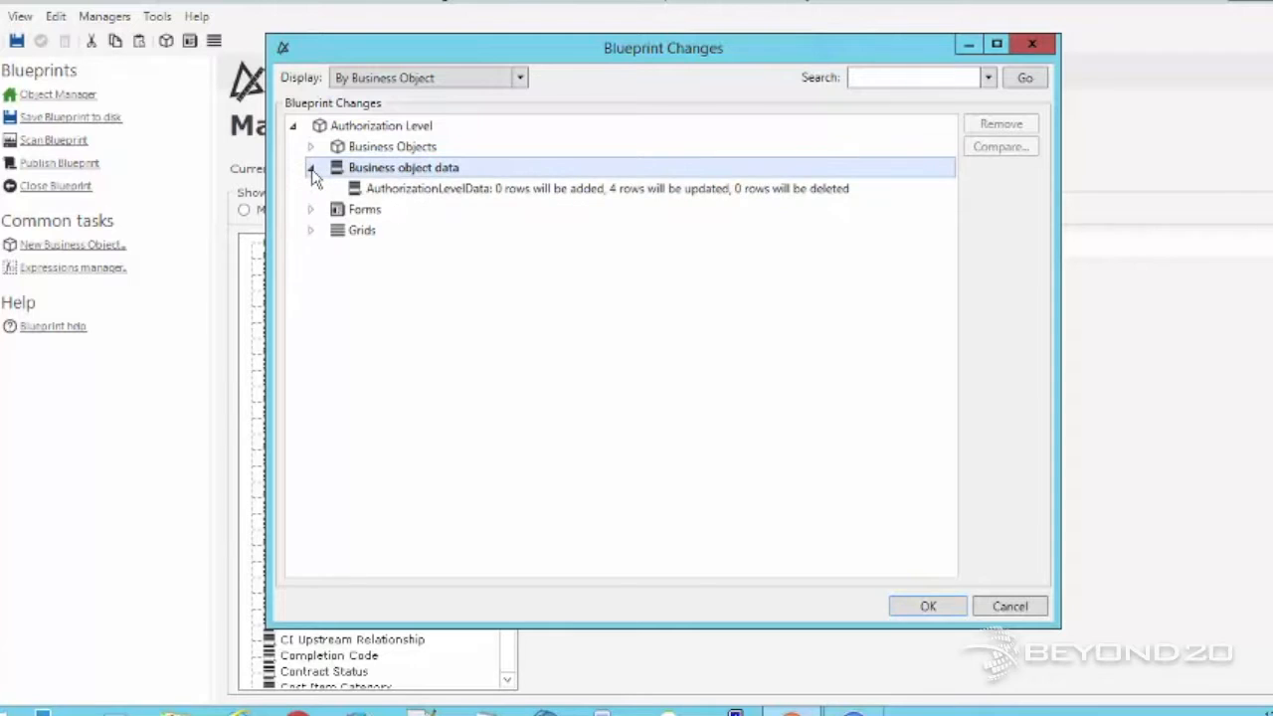
pyautogui.click(311, 169)
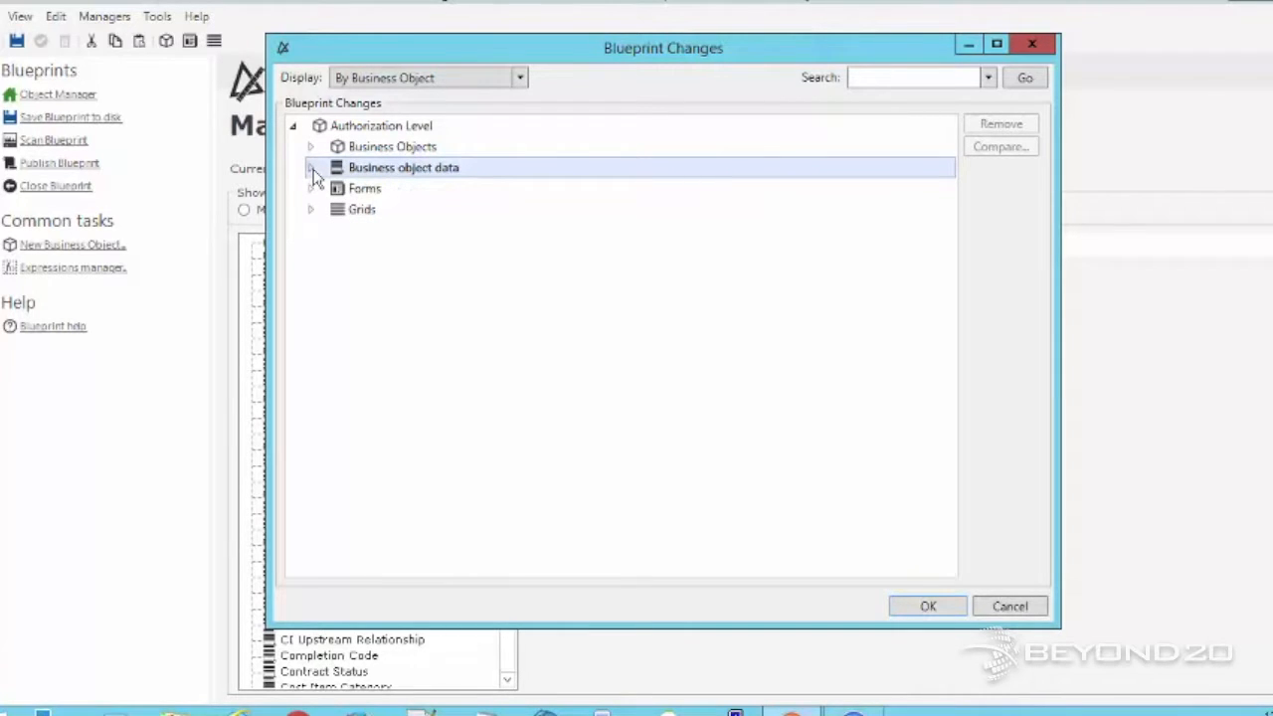
pyautogui.click(312, 169)
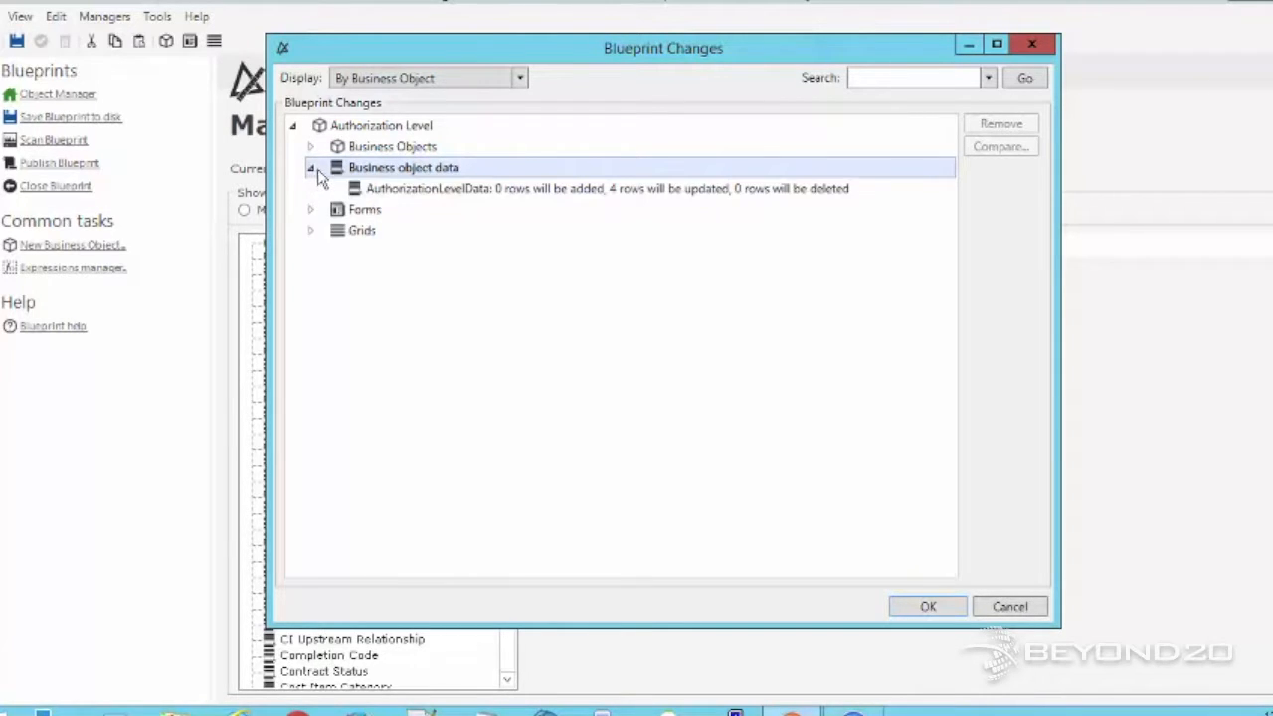
pyautogui.click(454, 195)
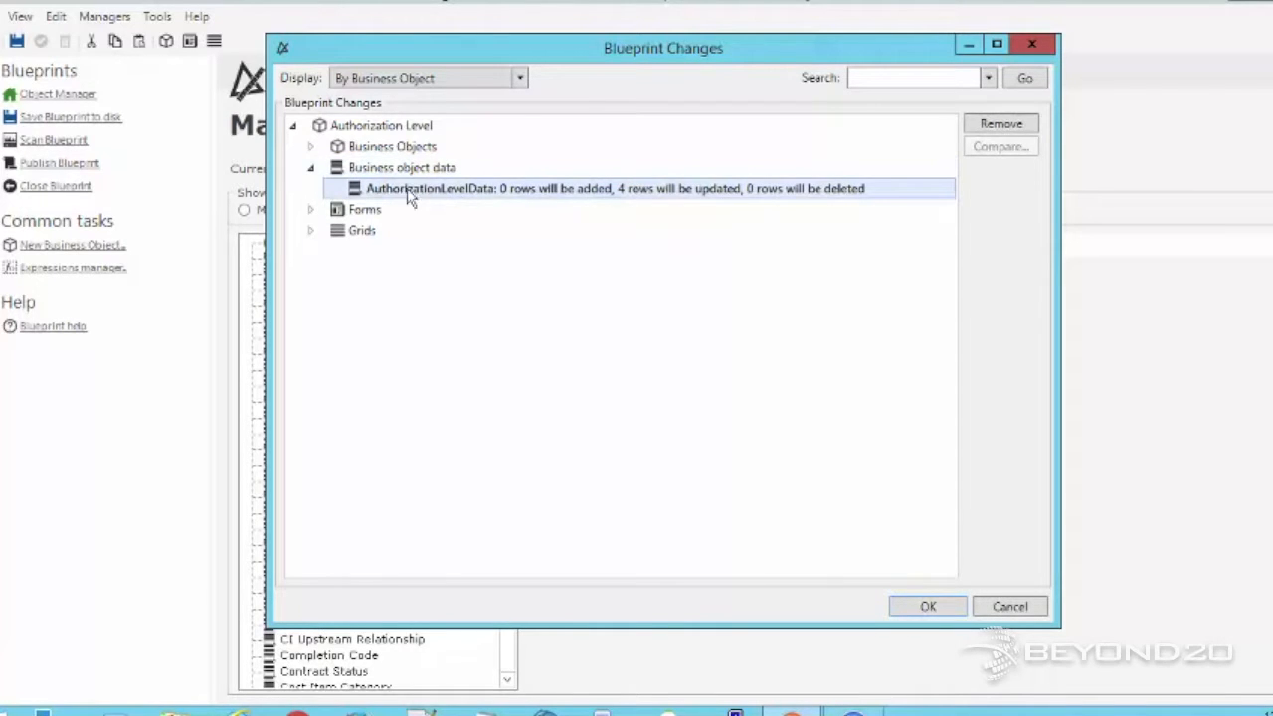
pyautogui.click(1011, 607)
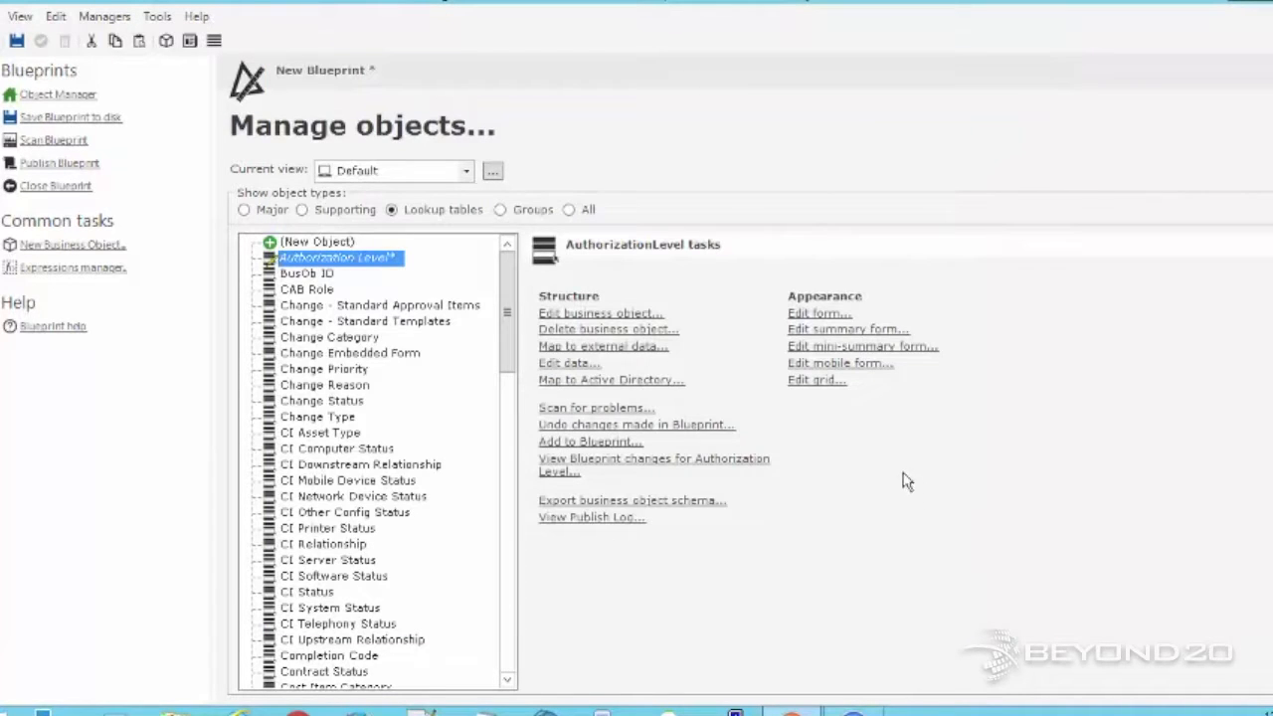
# Switch to the Cherwell Service Management client and return to the Global IT home dashboard.
pyautogui.moveTo(853, 708)
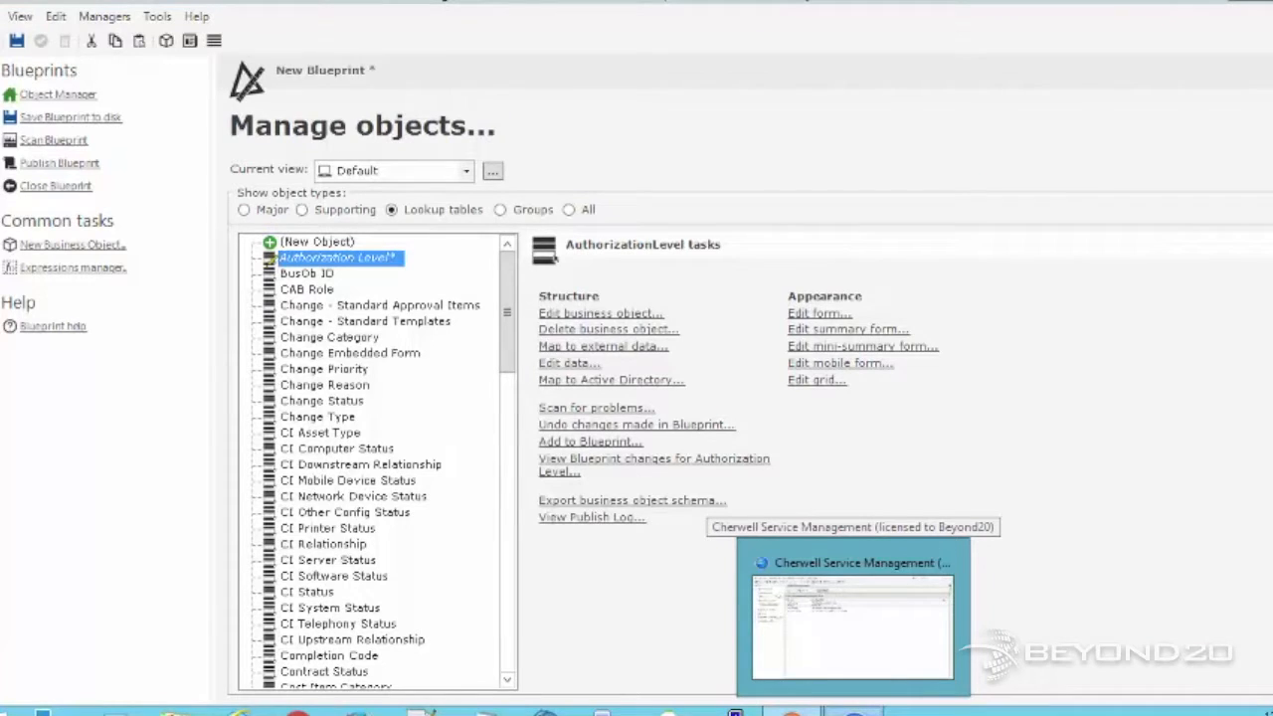
pyautogui.rightClick(853, 710)
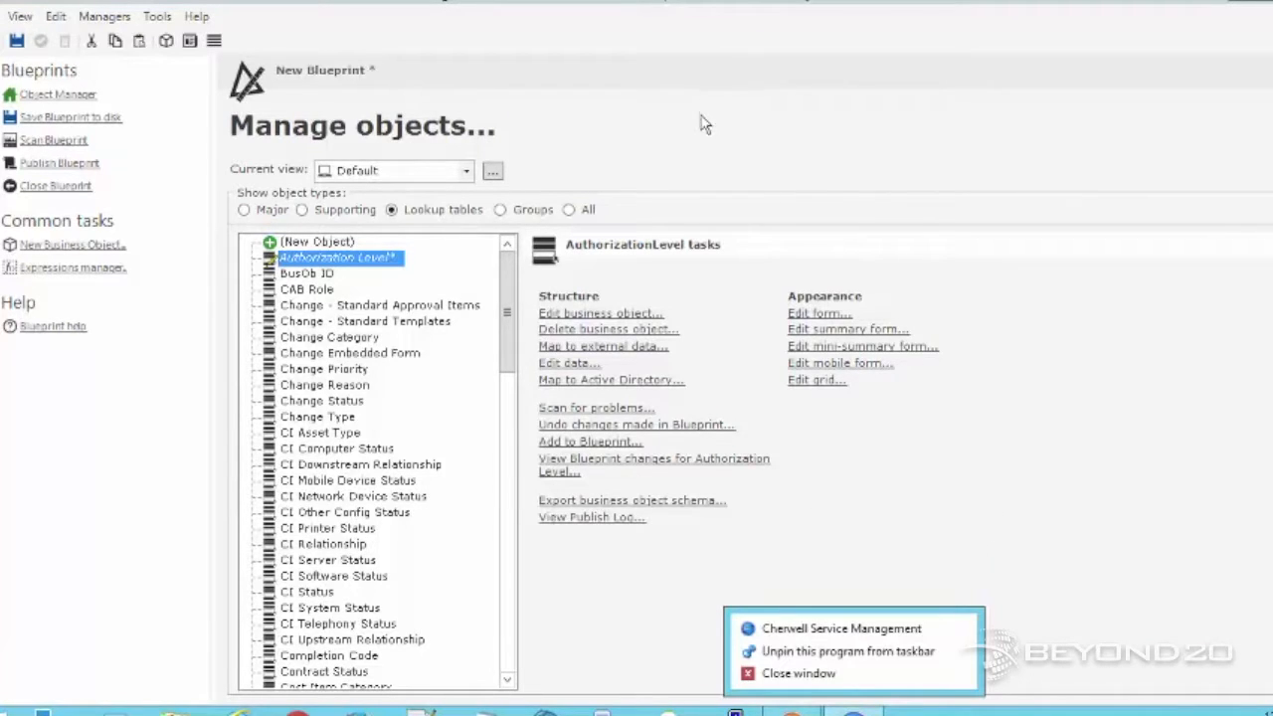
pyautogui.click(855, 712)
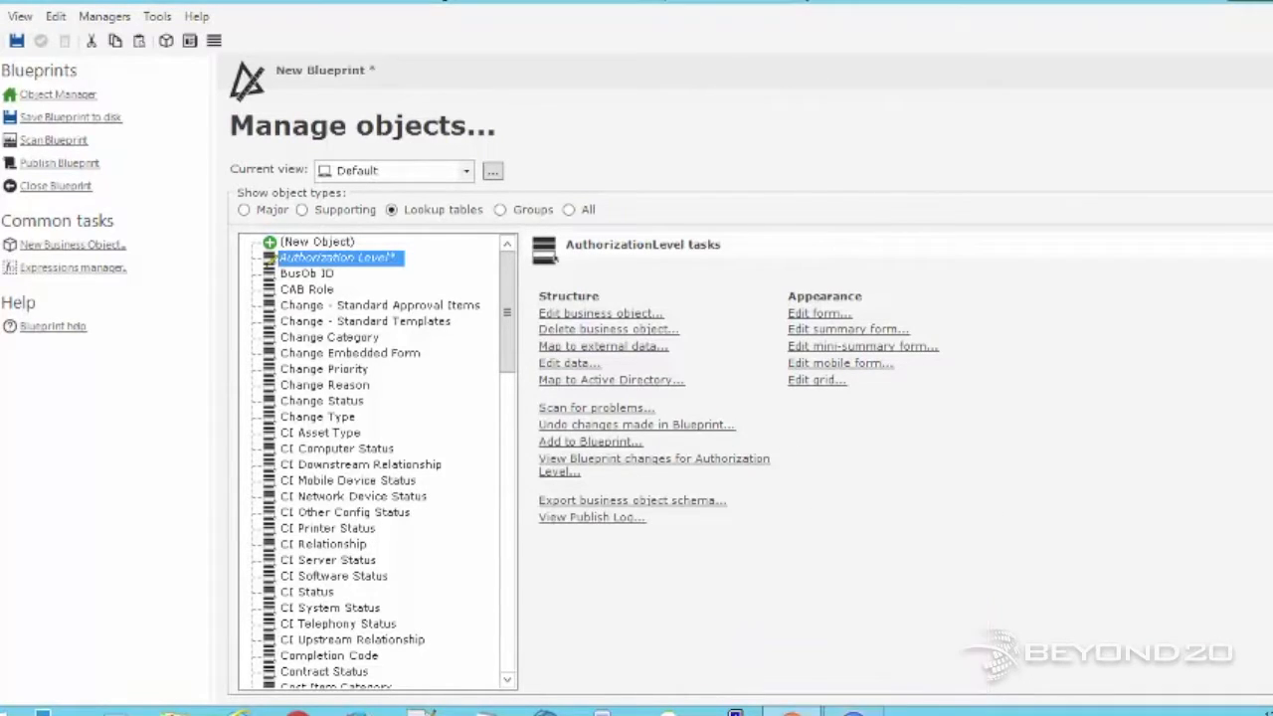
pyautogui.click(857, 708)
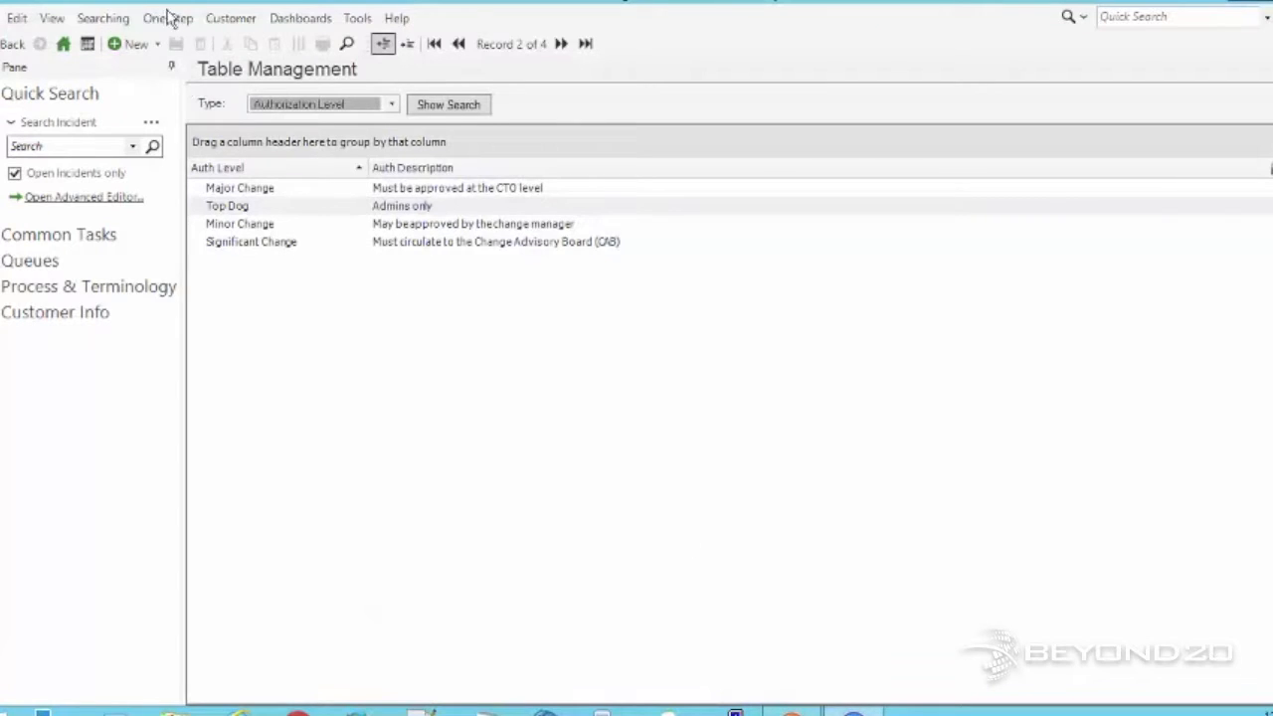
pyautogui.click(64, 46)
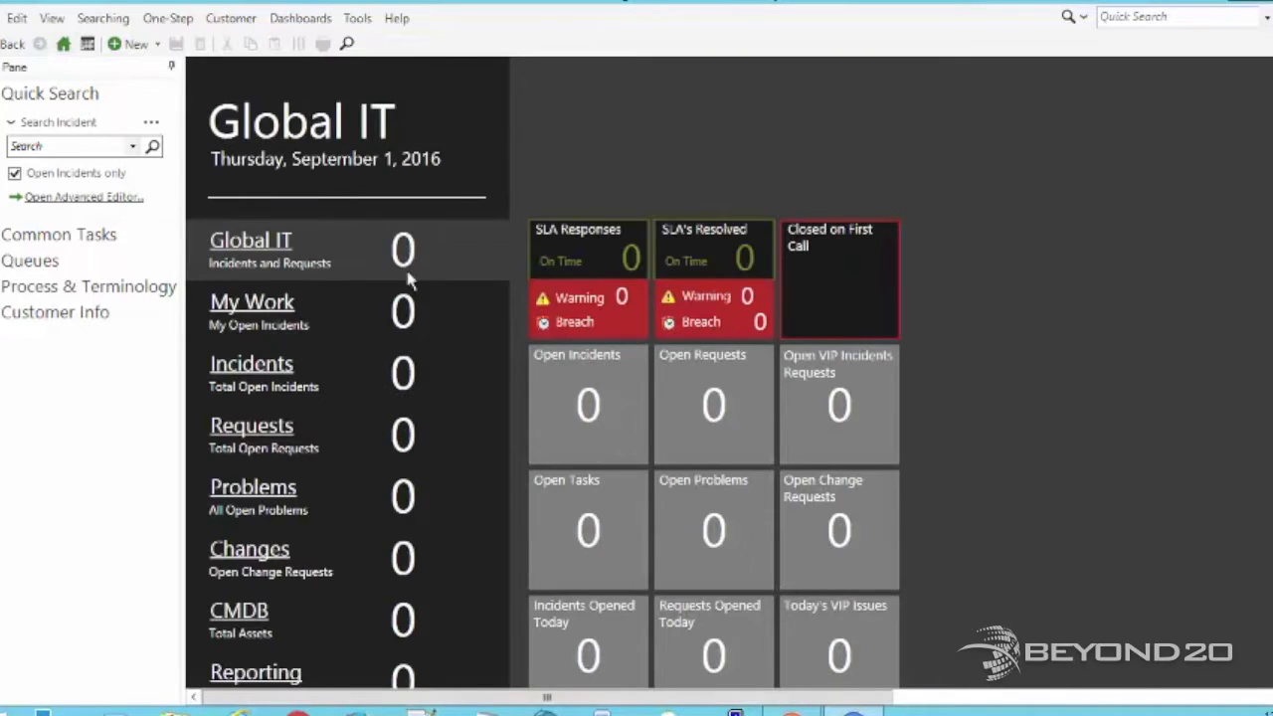
# Create a new global One-Step action with no association in the One-Step Action Manager and name it "test".
pyautogui.click(167, 18)
pyautogui.click(204, 42)
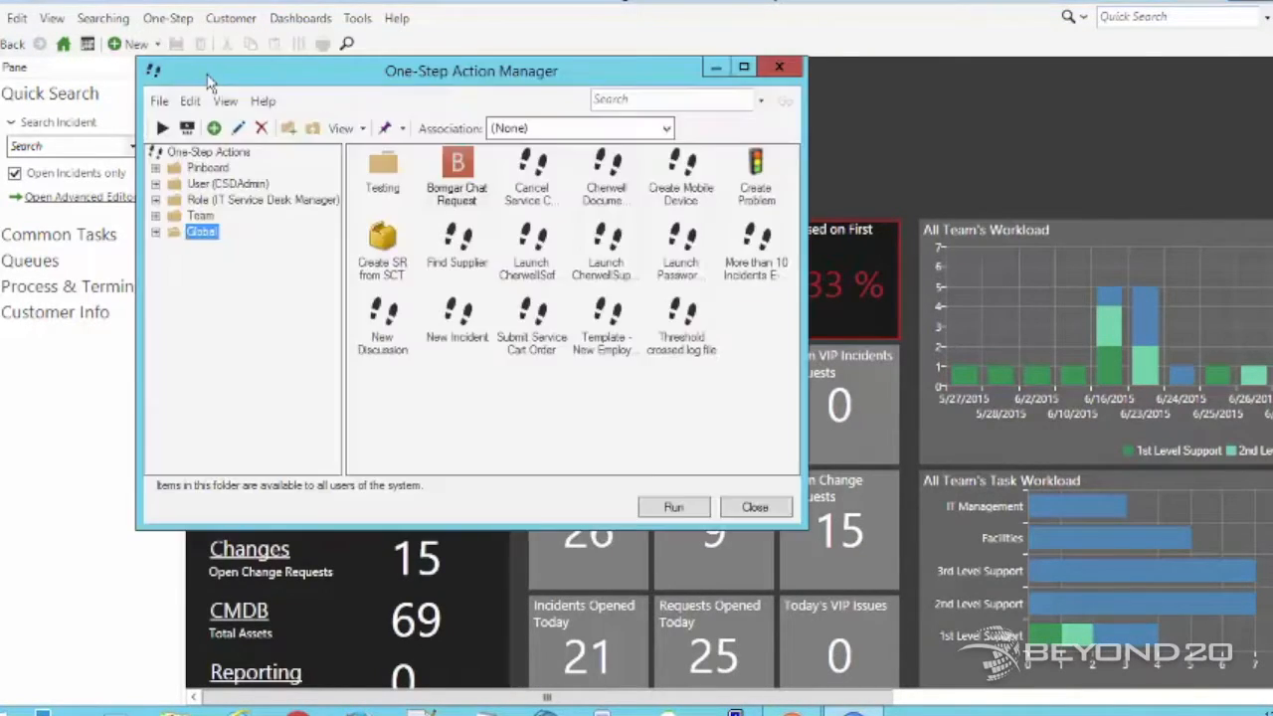
pyautogui.rightClick(540, 390)
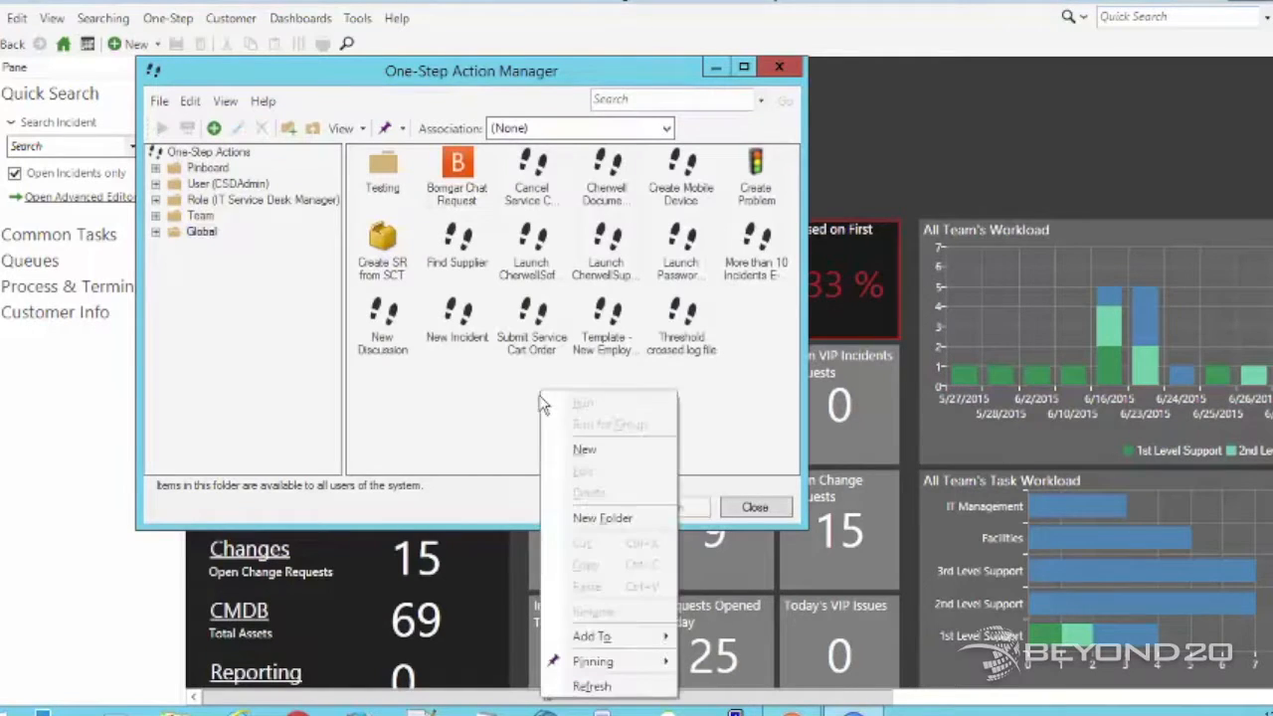
pyautogui.click(585, 452)
pyautogui.write('Ire')
pyautogui.write('test')
pyautogui.click(620, 638)
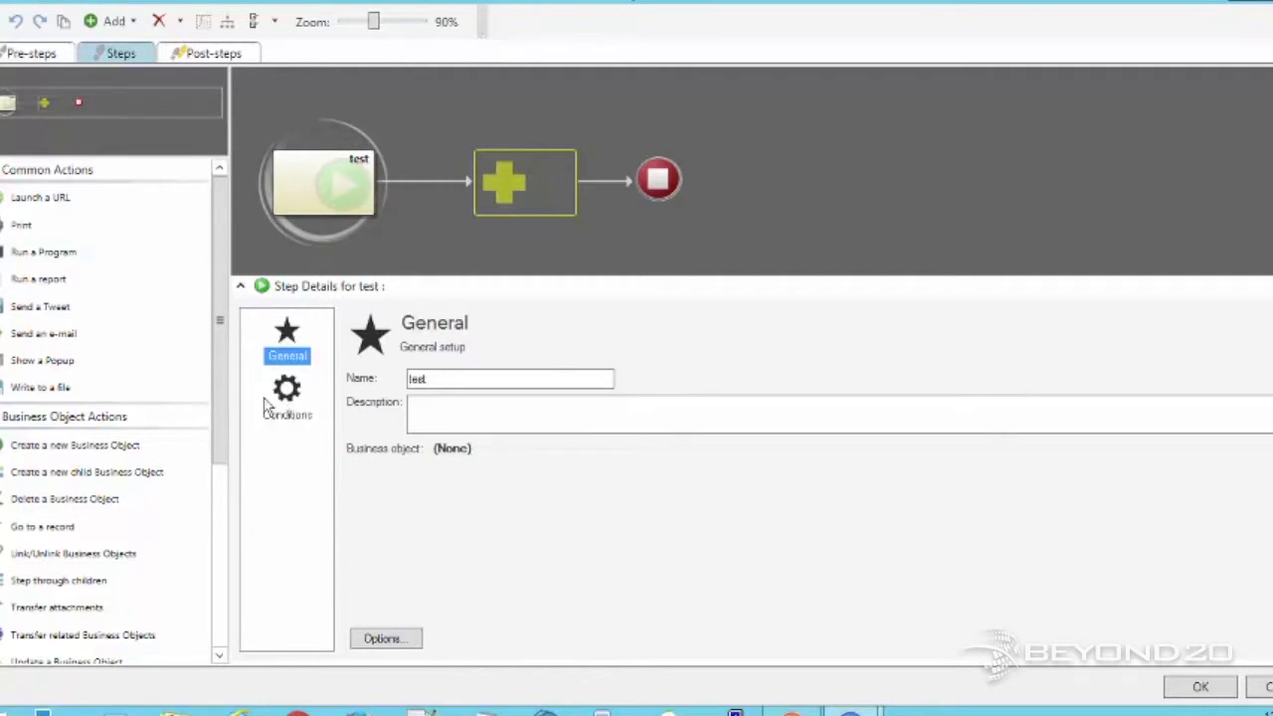
# Add a Show a Popup action with "test" as both caption and contents to the One-Step, save it, and run it.
pyautogui.click(512, 182)
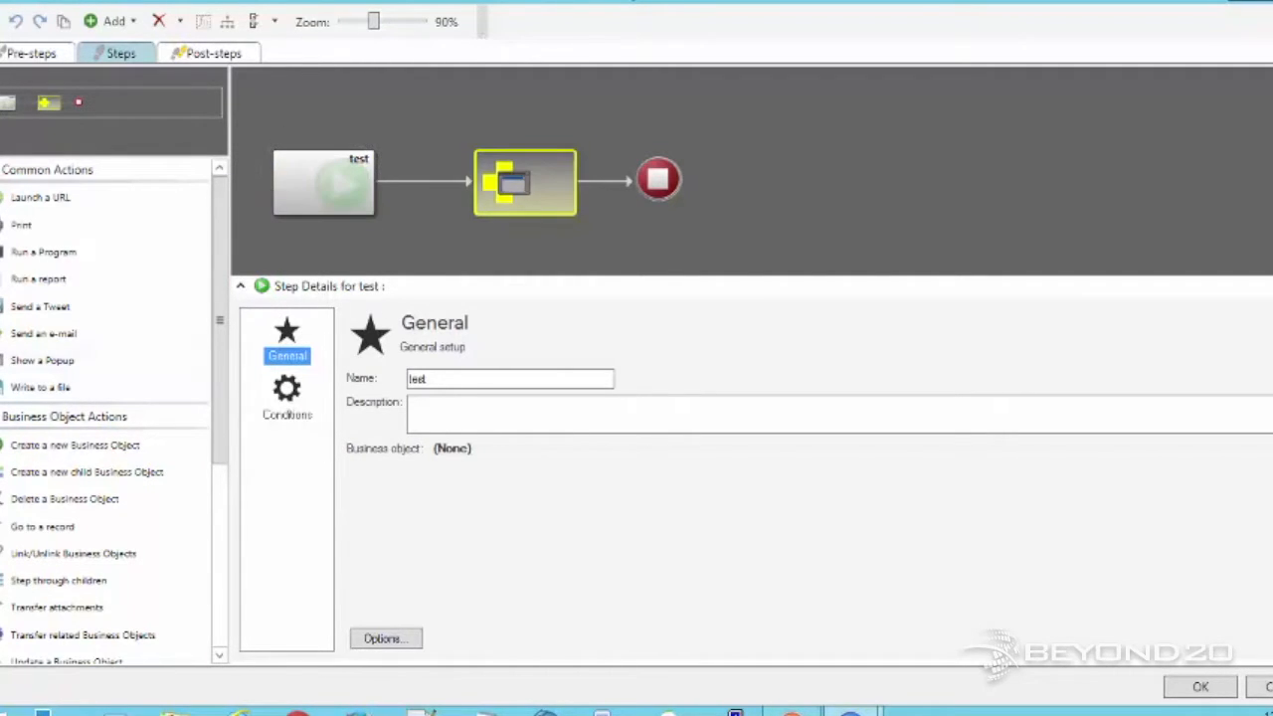
pyautogui.click(463, 477)
pyautogui.write('test')
pyautogui.click(464, 415)
pyautogui.write('test')
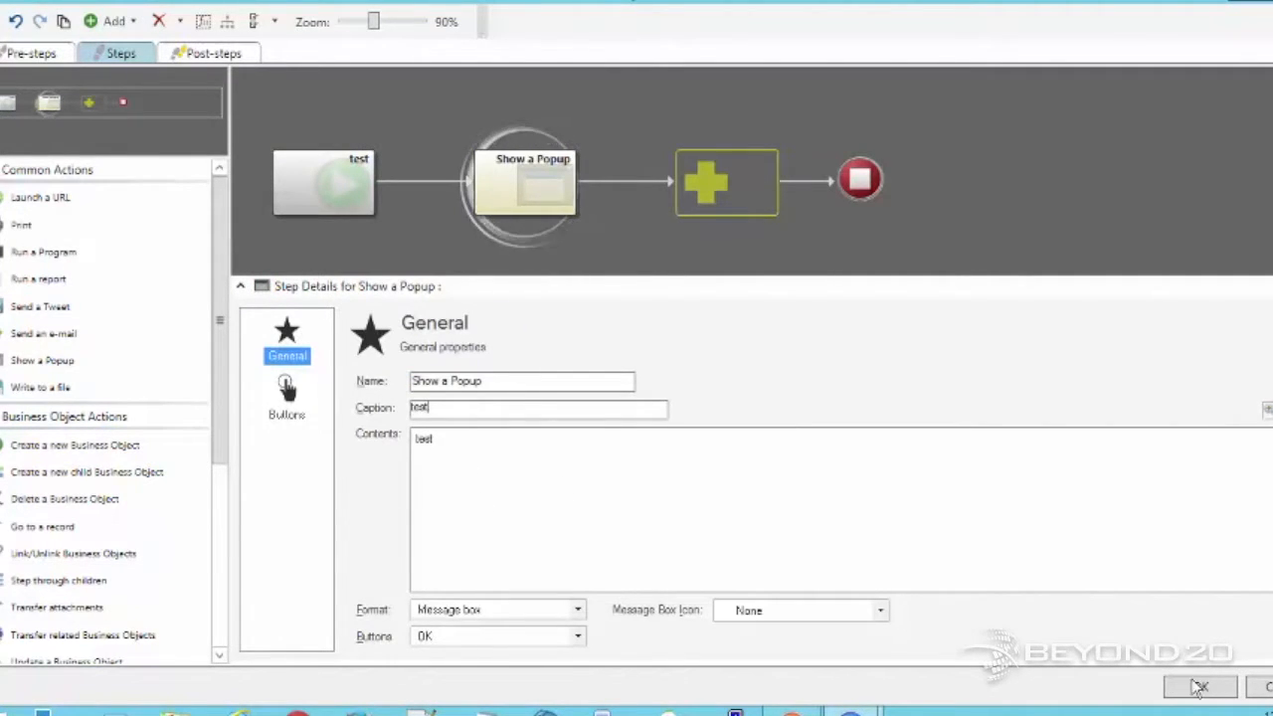
pyautogui.click(1186, 687)
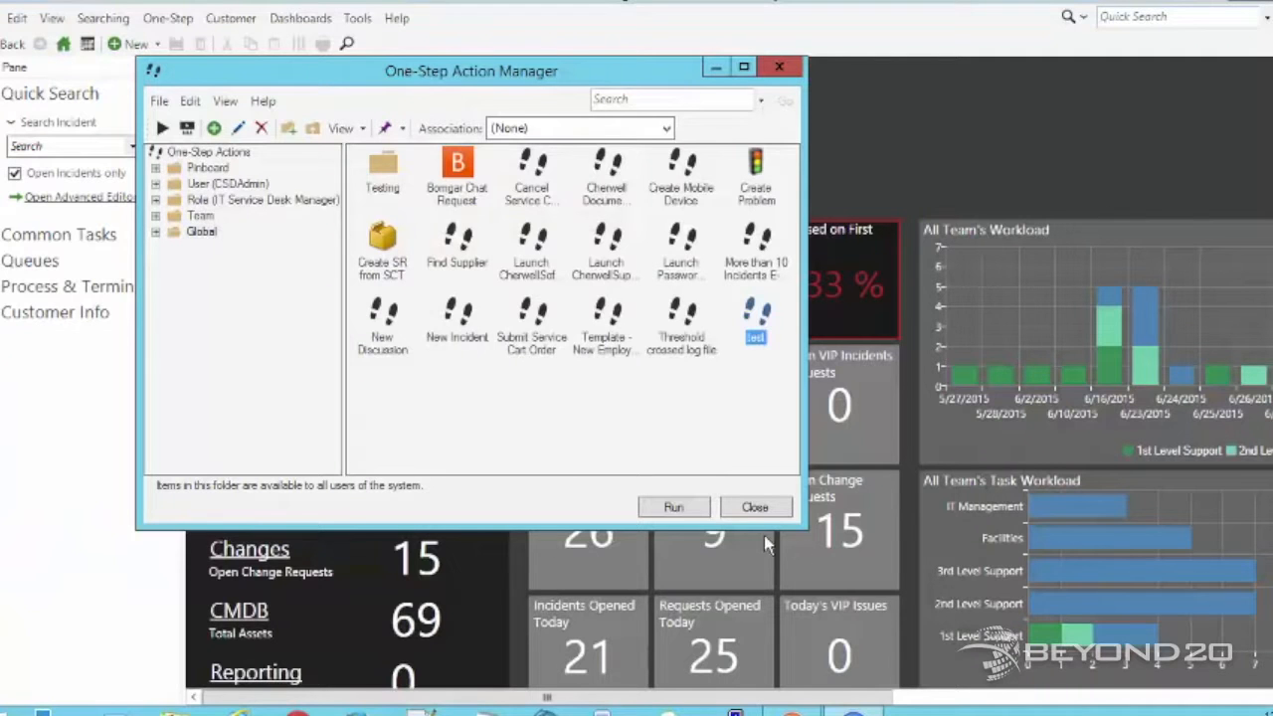
pyautogui.click(748, 426)
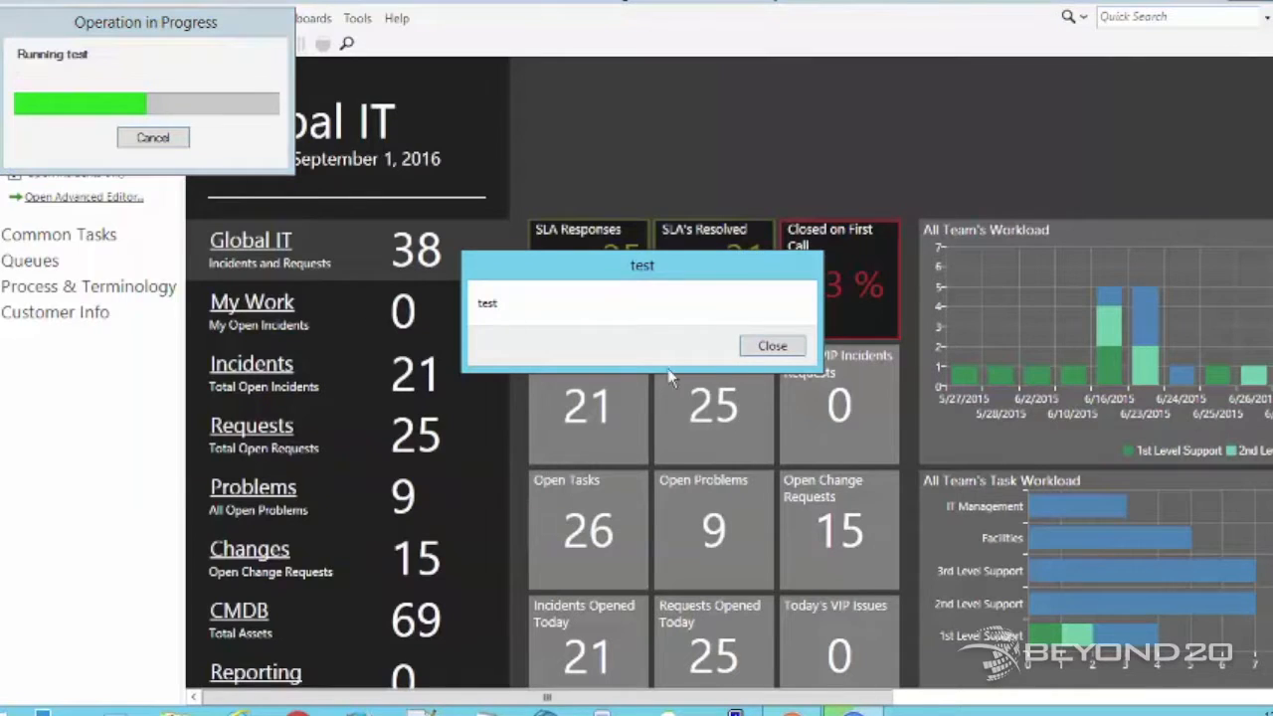
pyautogui.click(790, 348)
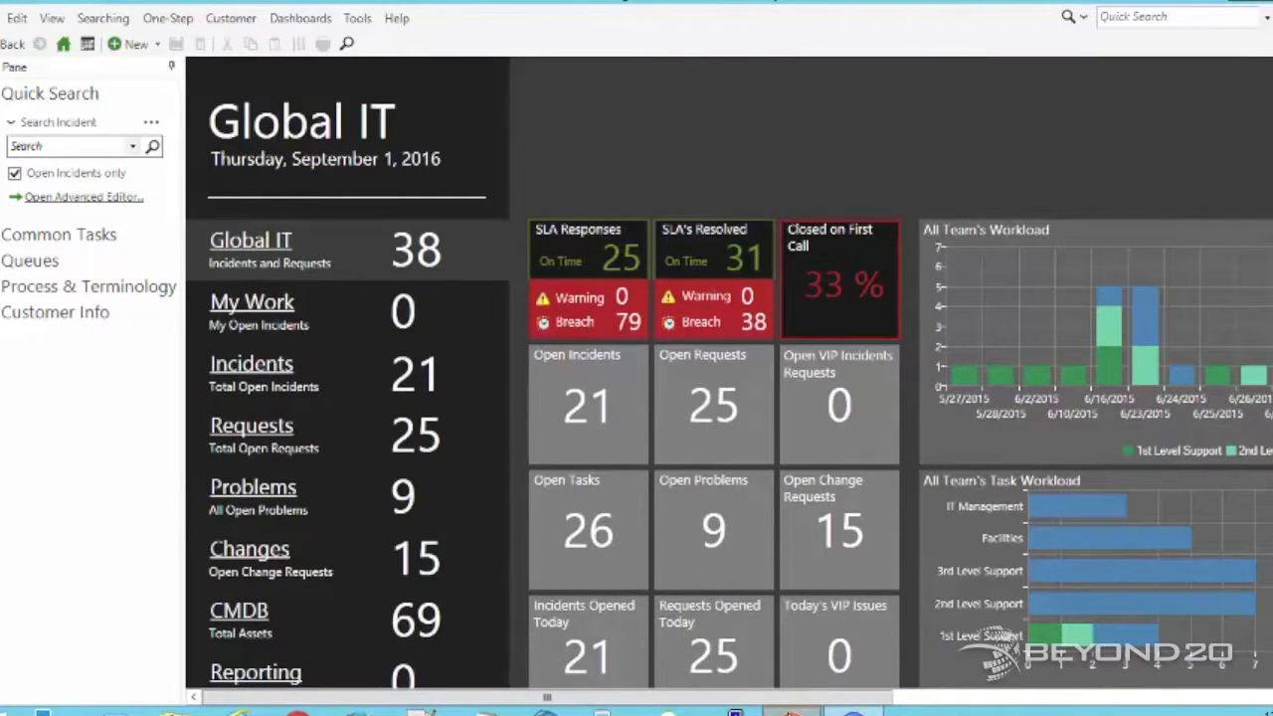
# Switch to Cherwell Service Management Administrator and list the global One-Step actions whose association is (None).
pyautogui.moveTo(792, 712)
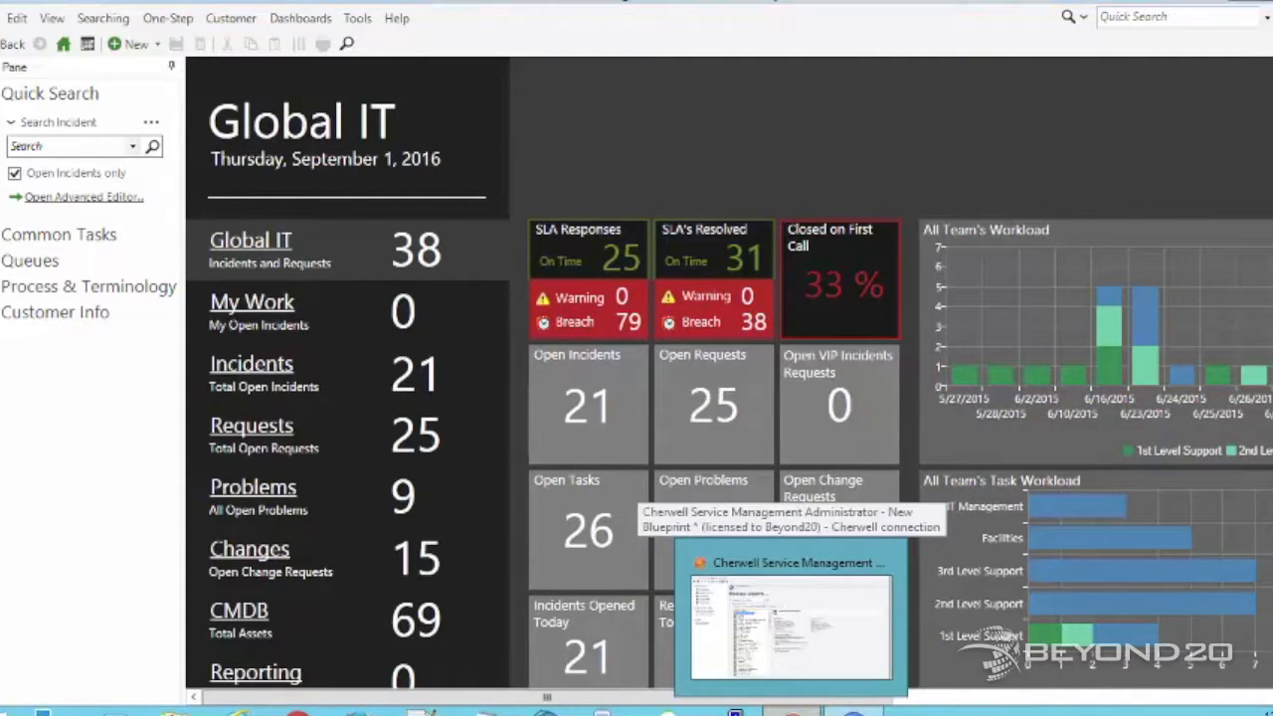
pyautogui.click(782, 587)
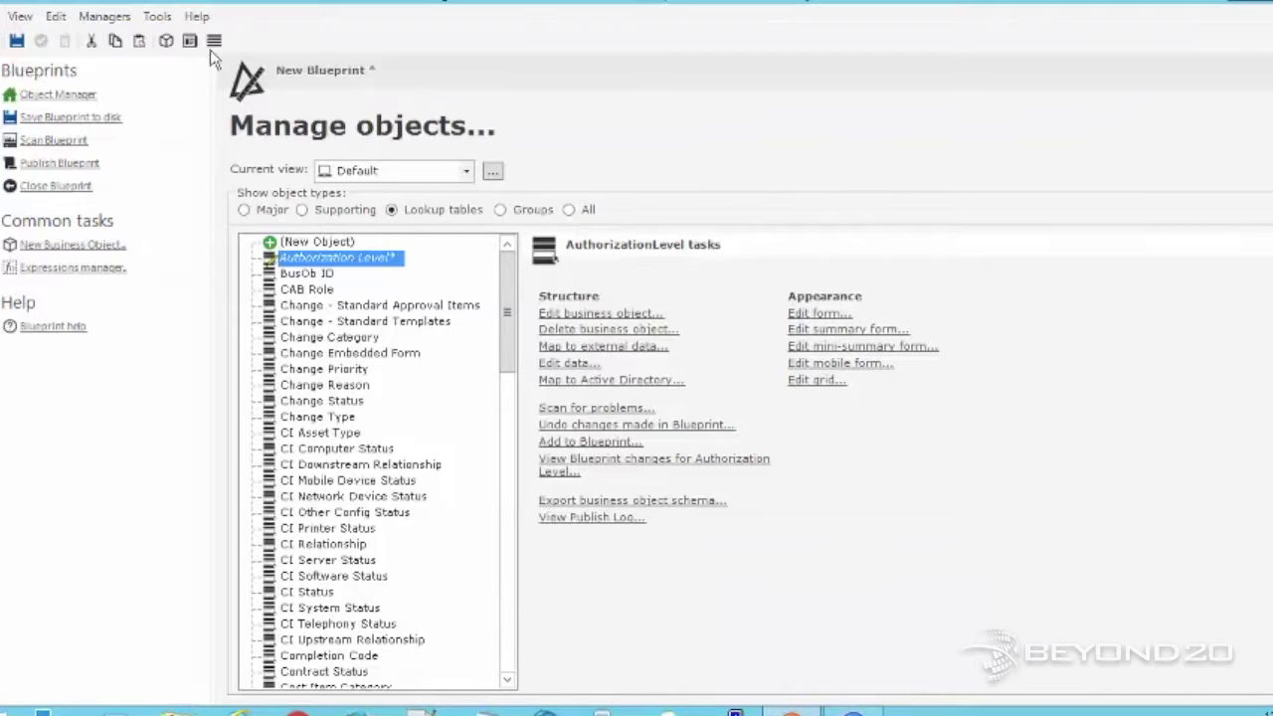
pyautogui.click(126, 20)
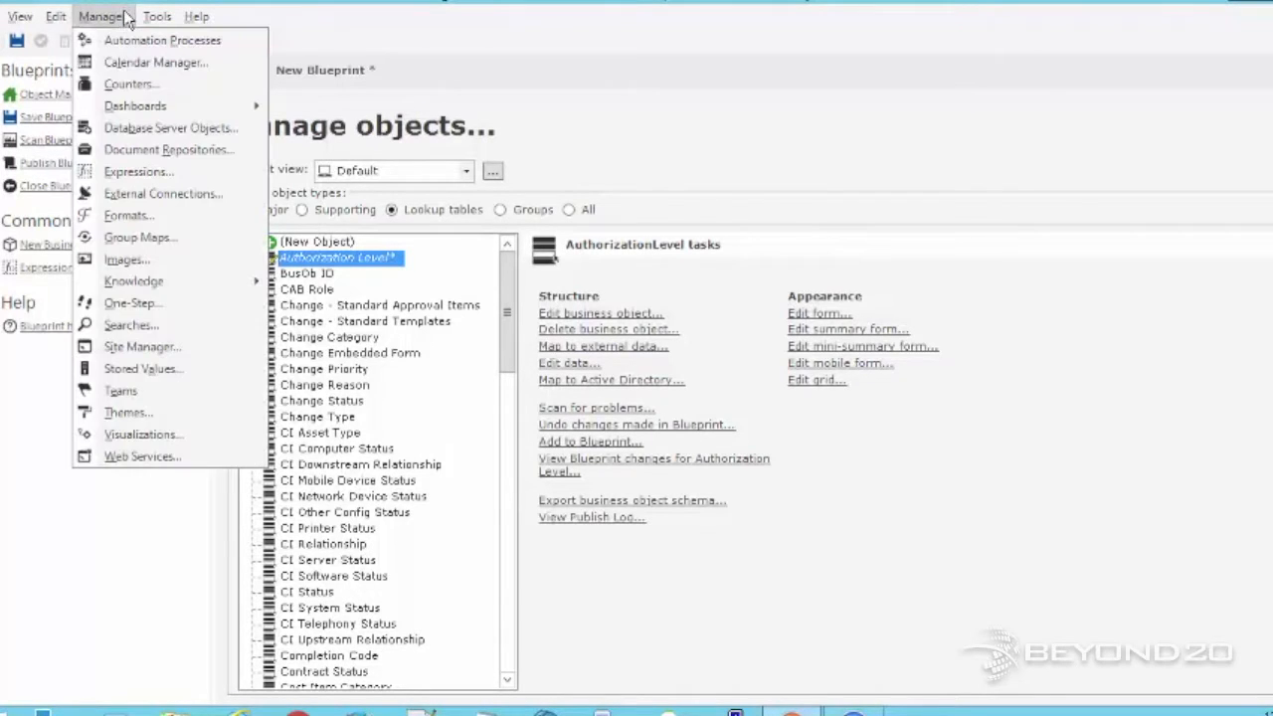
pyautogui.click(162, 303)
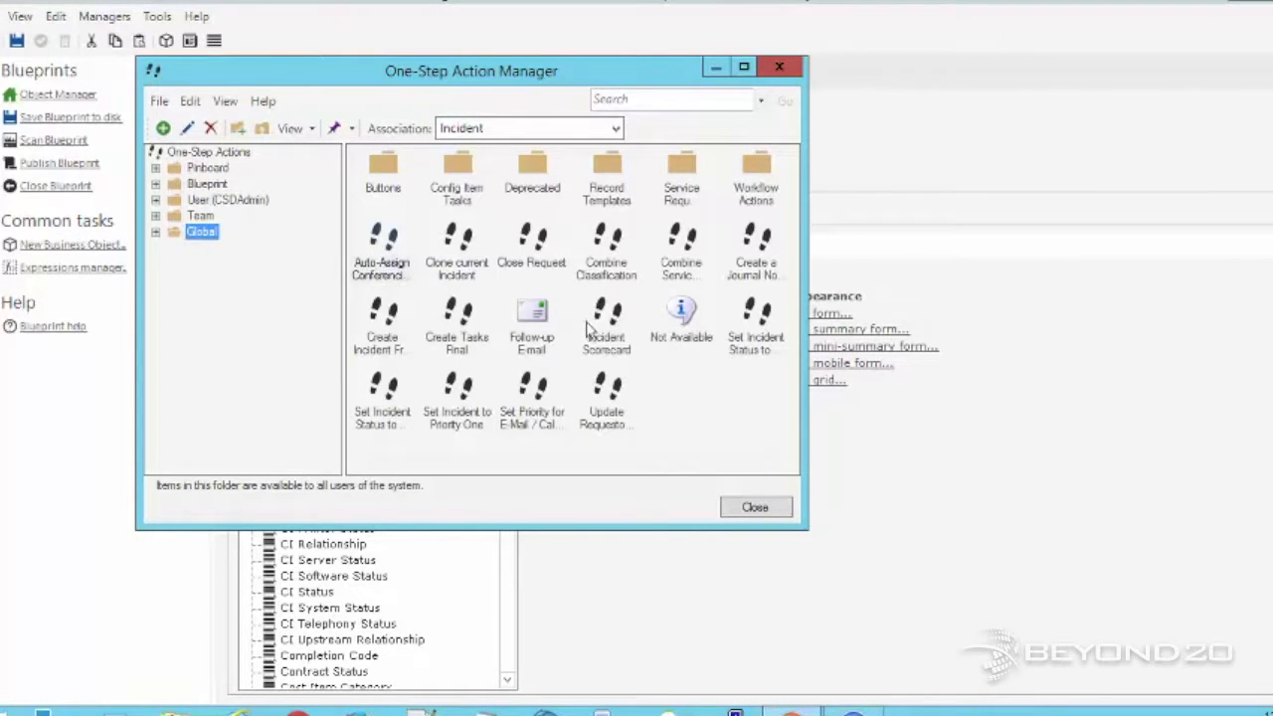
pyautogui.click(516, 125)
pyautogui.moveTo(615, 311); pyautogui.dragTo(618, 165)
pyautogui.click(518, 150)
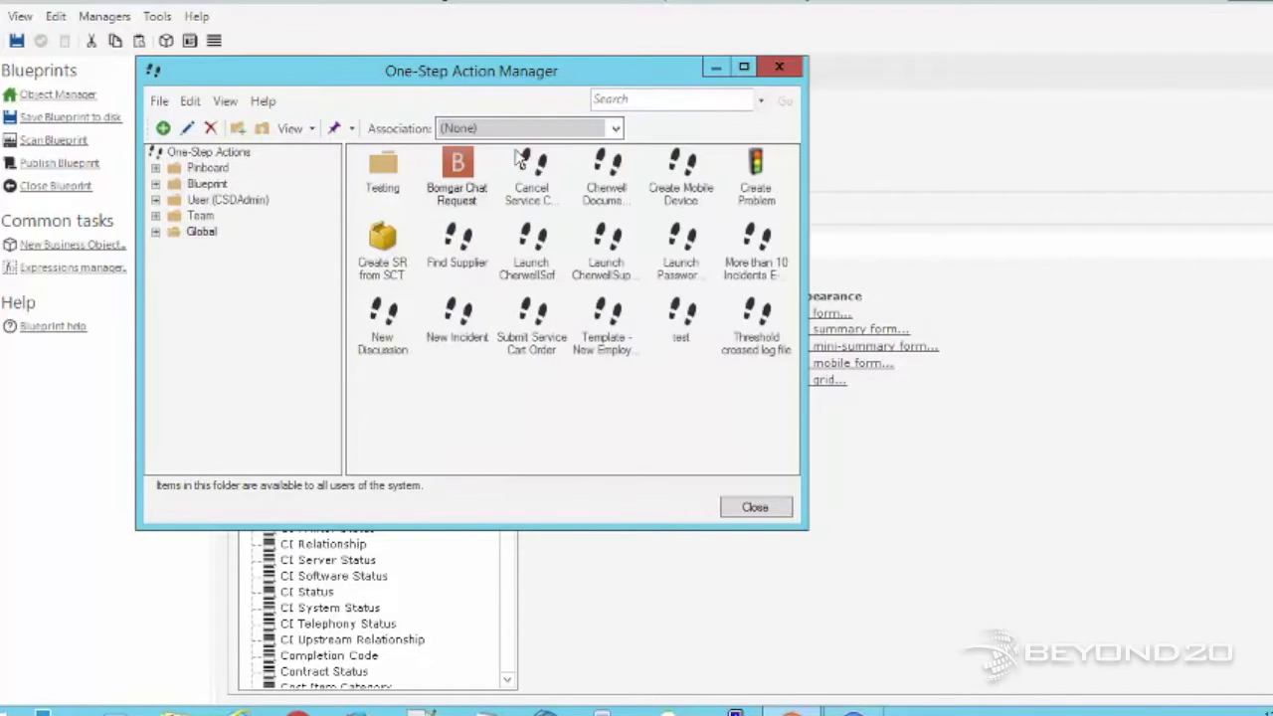
# Add the "test" One-Step to the current Blueprint and close the One-Step Action Manager.
pyautogui.rightClick(685, 322)
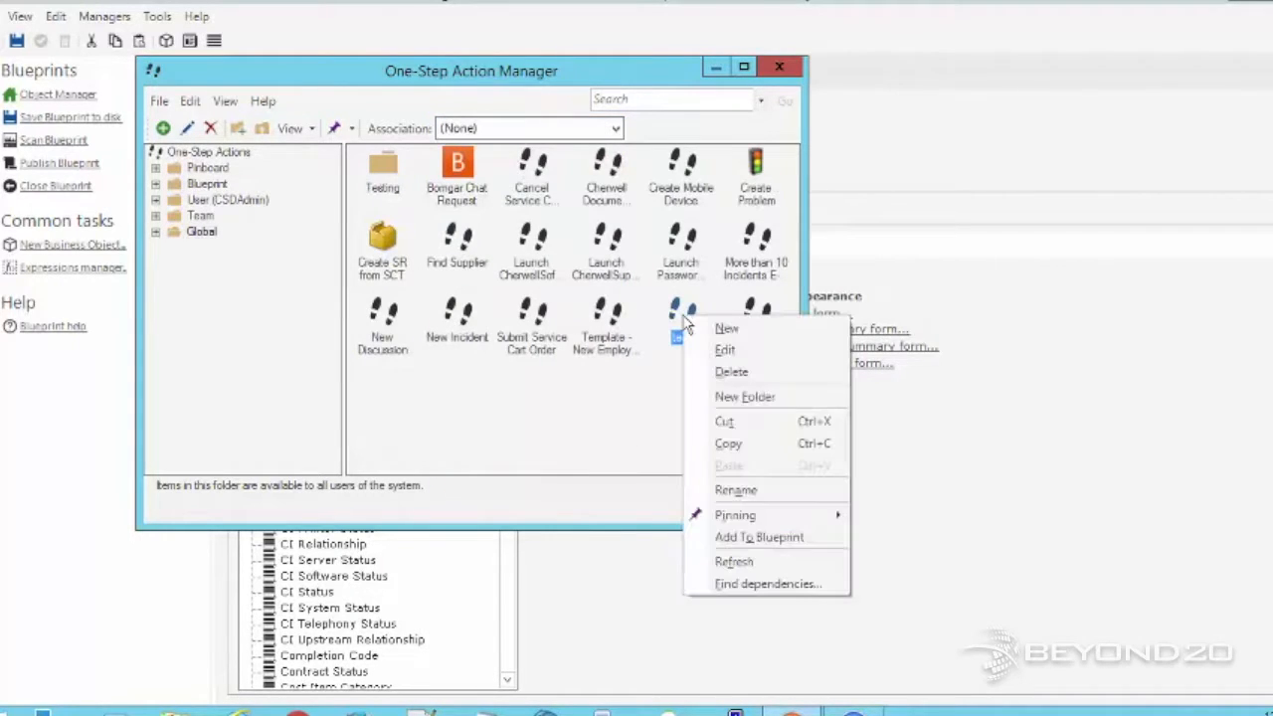
pyautogui.click(764, 542)
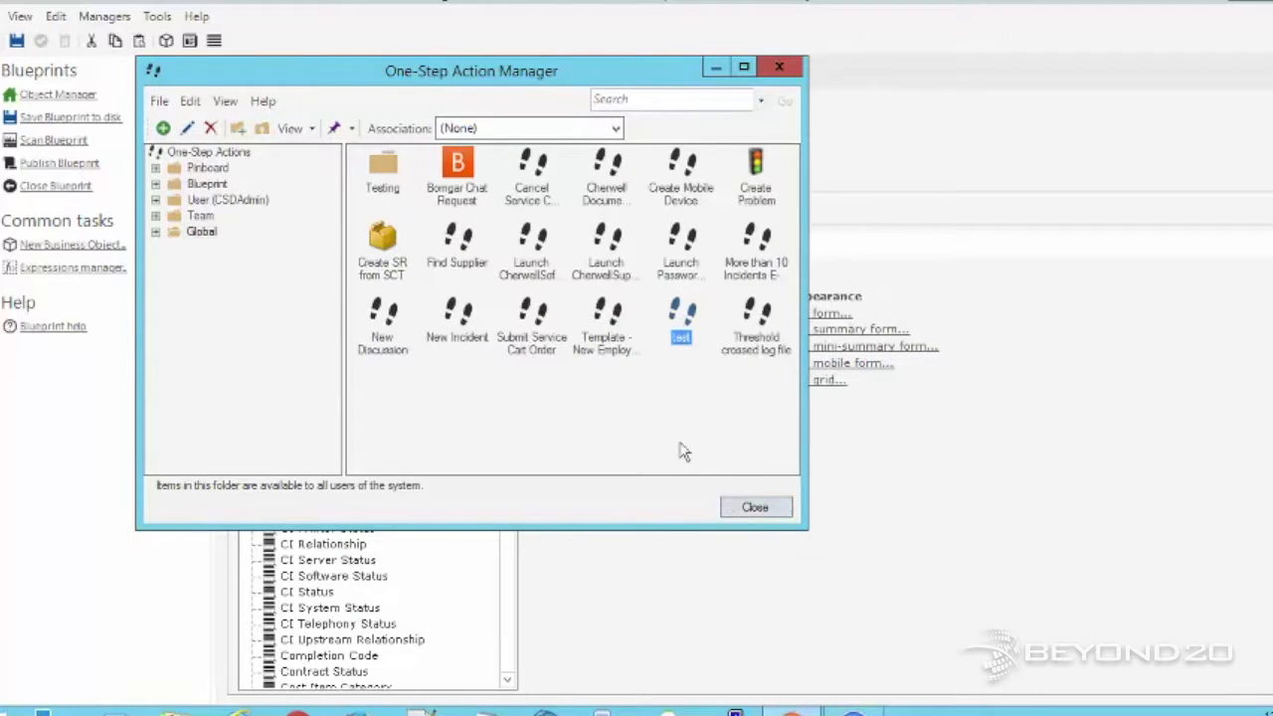
pyautogui.click(755, 508)
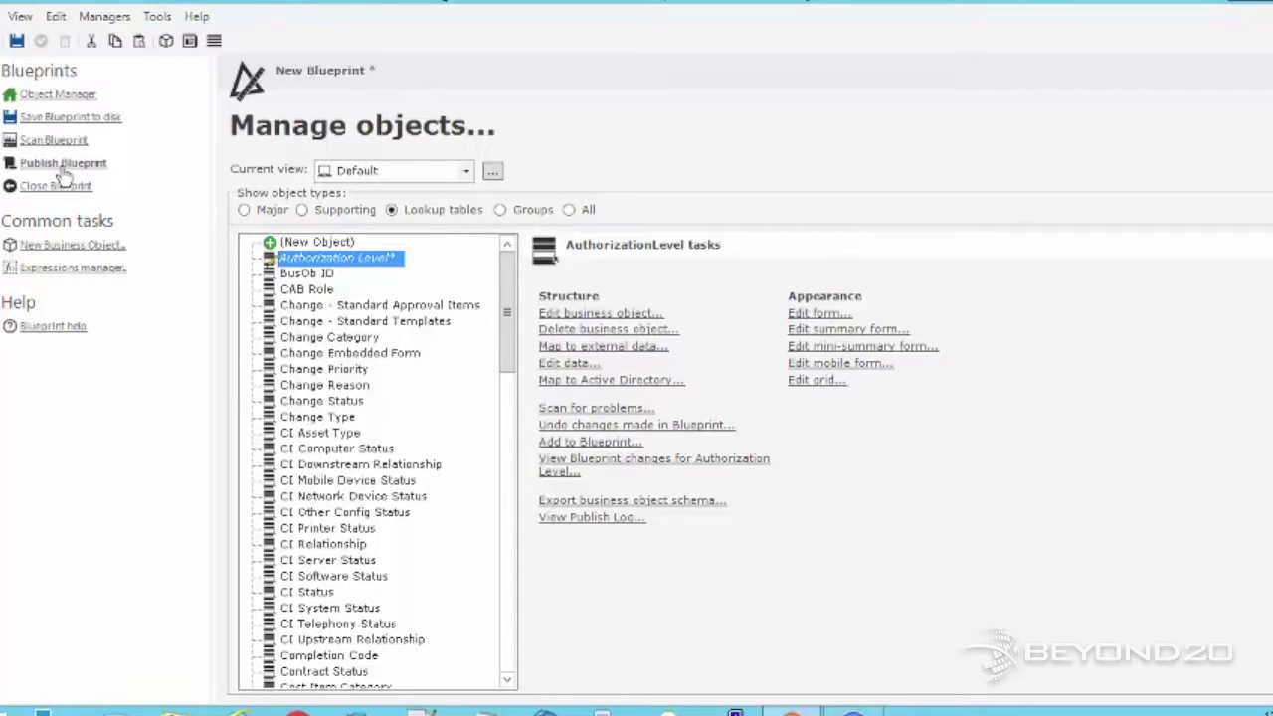
# Review the Blueprint changes for the unassociated global One-Steps, down to the "test" entry, and leave without altering anything.
pyautogui.click(8, 16)
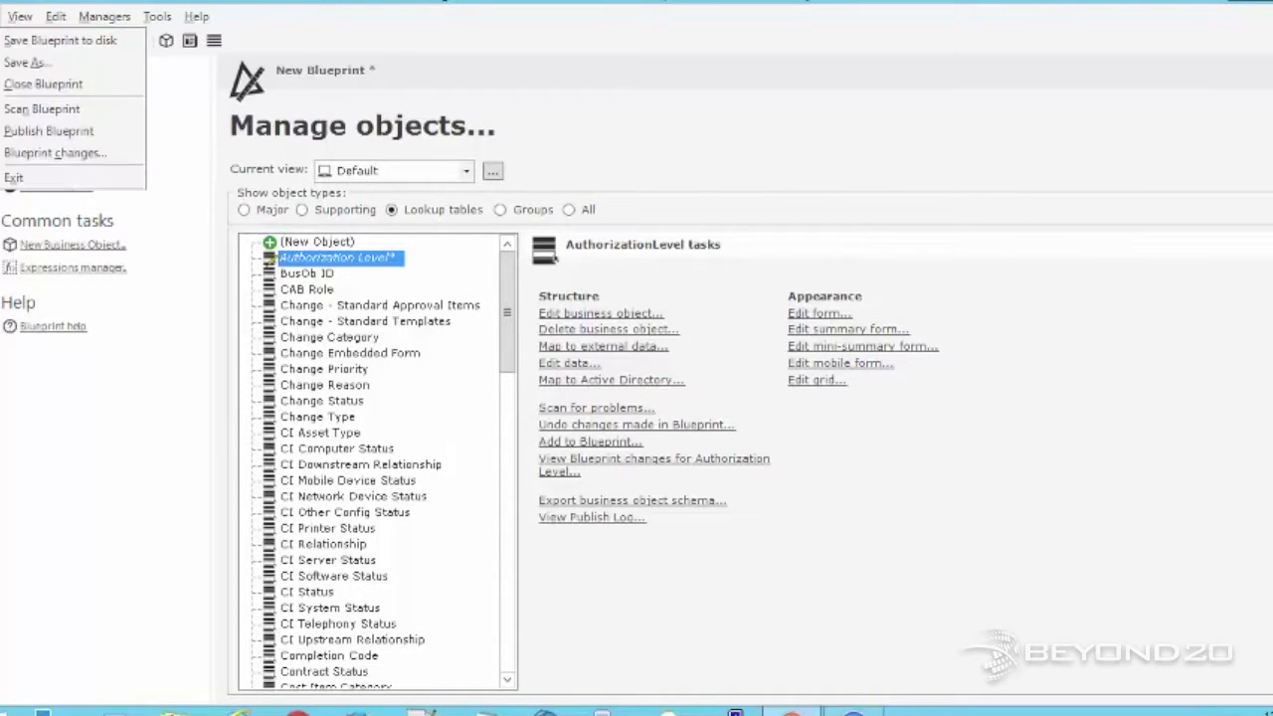
pyautogui.click(60, 152)
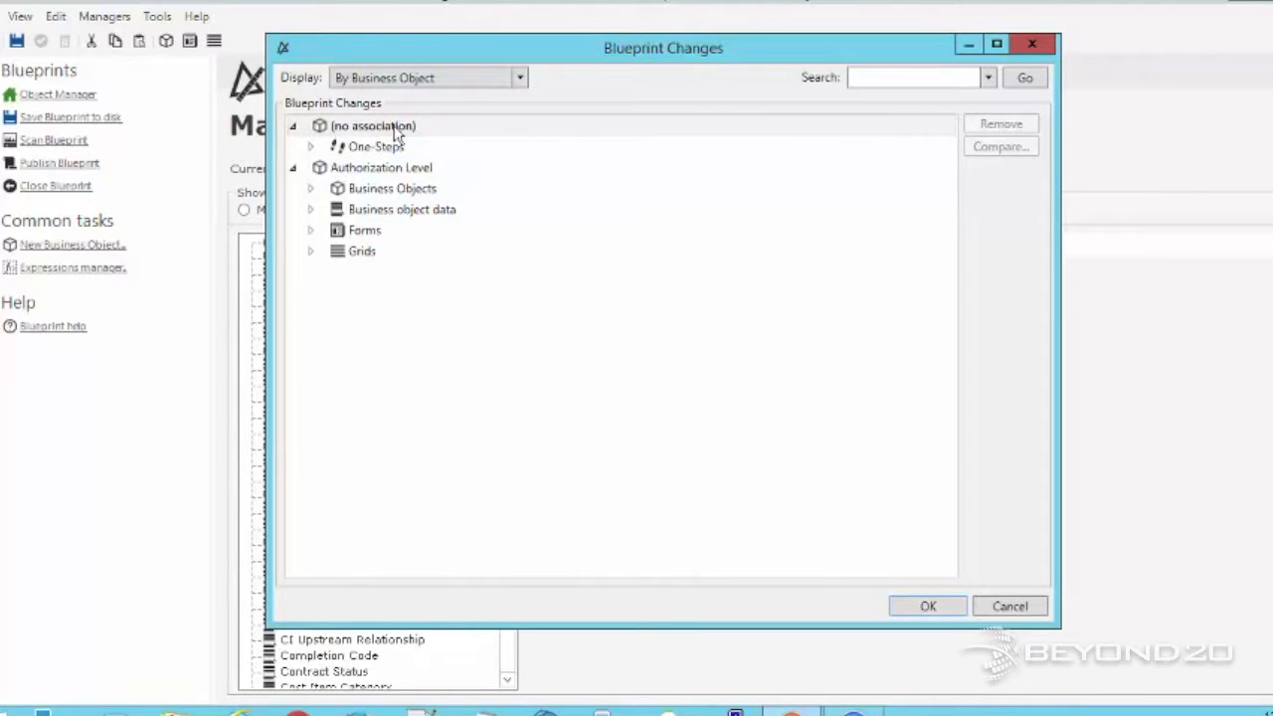
pyautogui.click(310, 146)
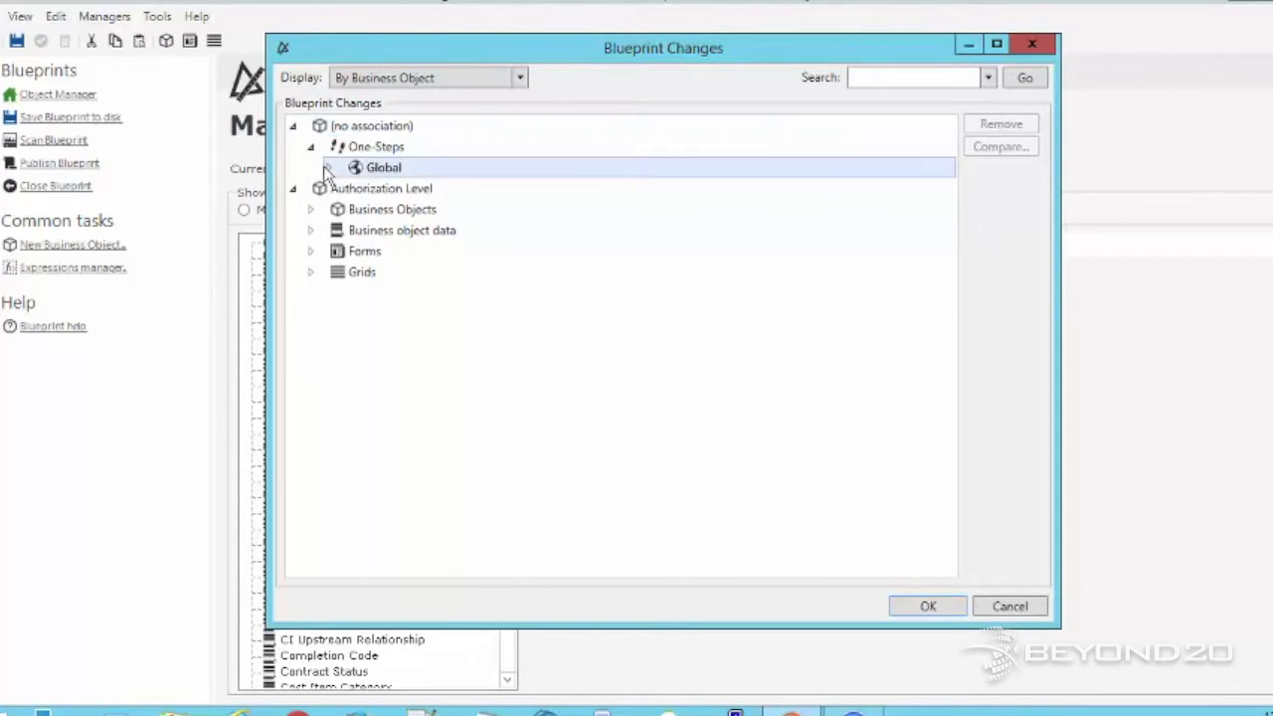
pyautogui.click(328, 167)
pyautogui.click(372, 189)
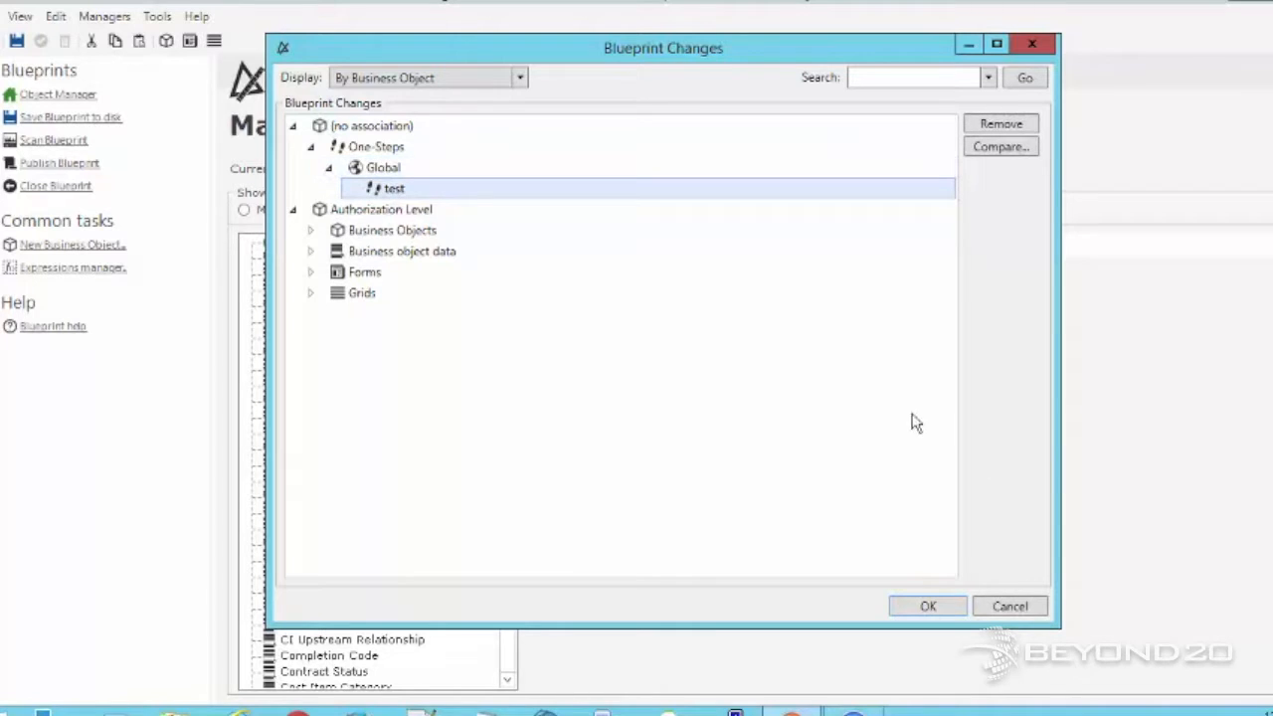
pyautogui.click(1010, 607)
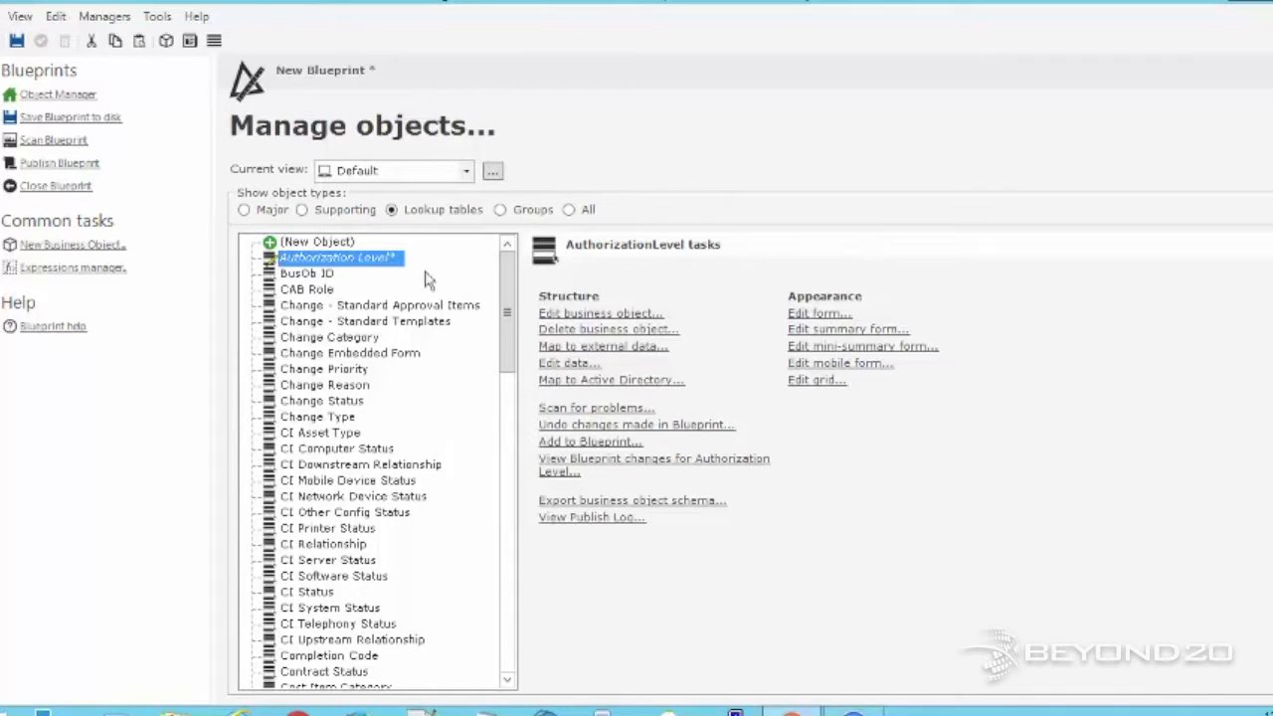
# Examine the Blueprint option for the 2nd Level Queue search in the Search Manager, and leave without adding it.
pyautogui.click(105, 17)
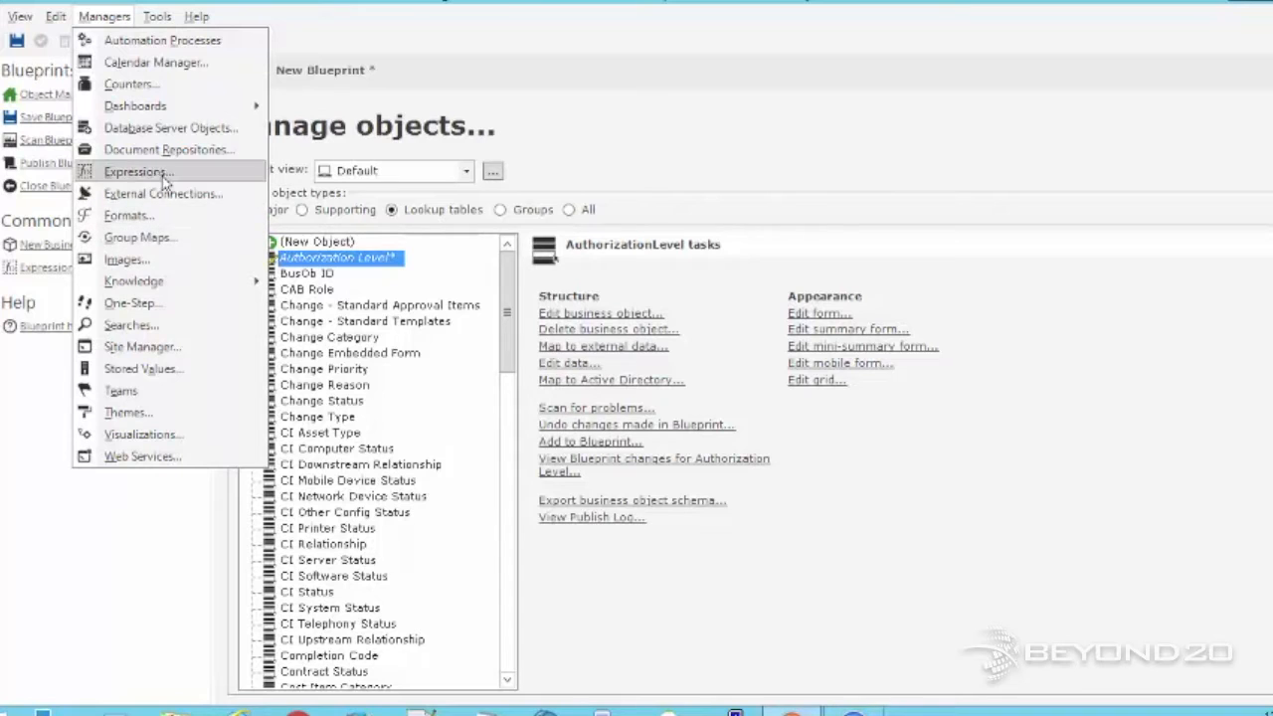
pyautogui.click(149, 325)
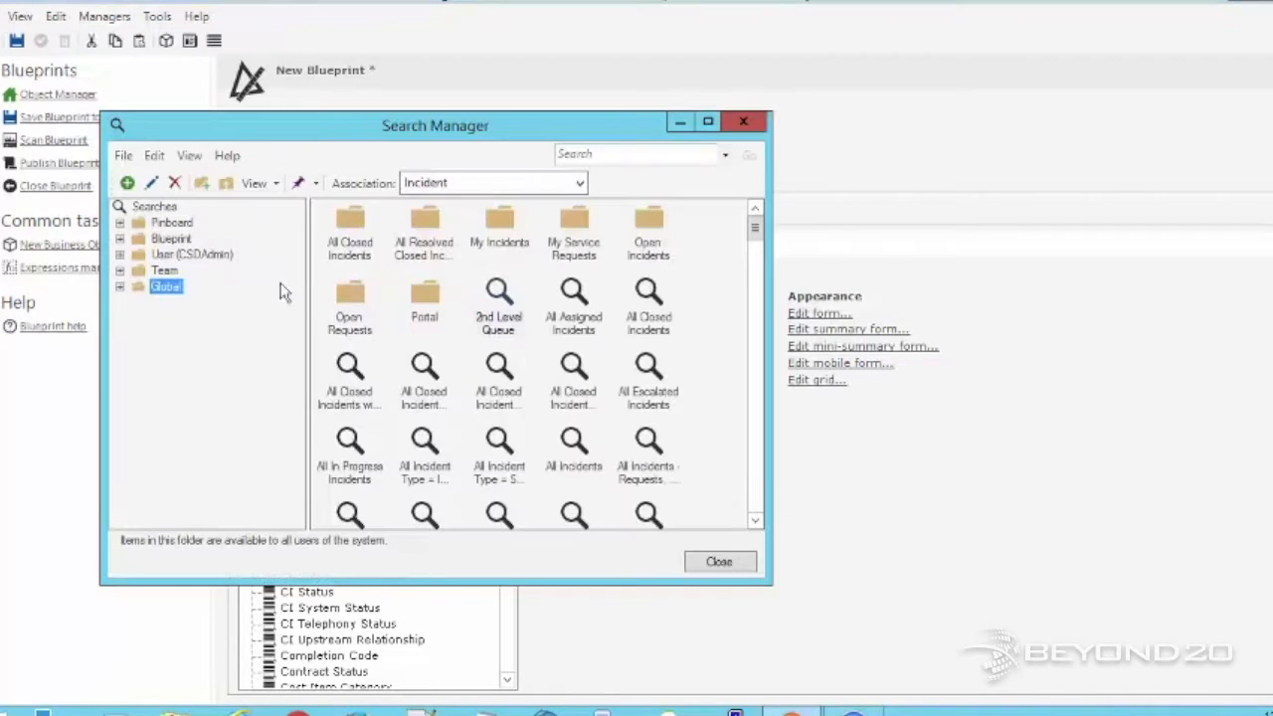
pyautogui.rightClick(512, 304)
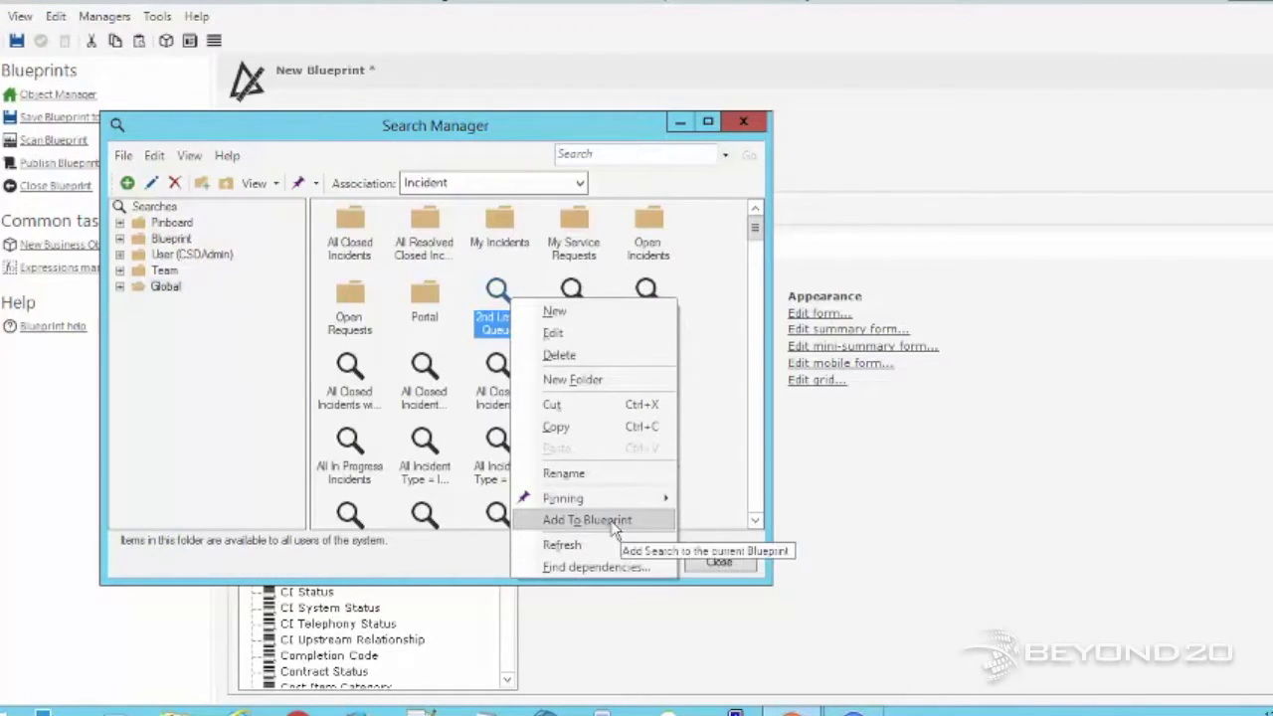
pyautogui.click(830, 548)
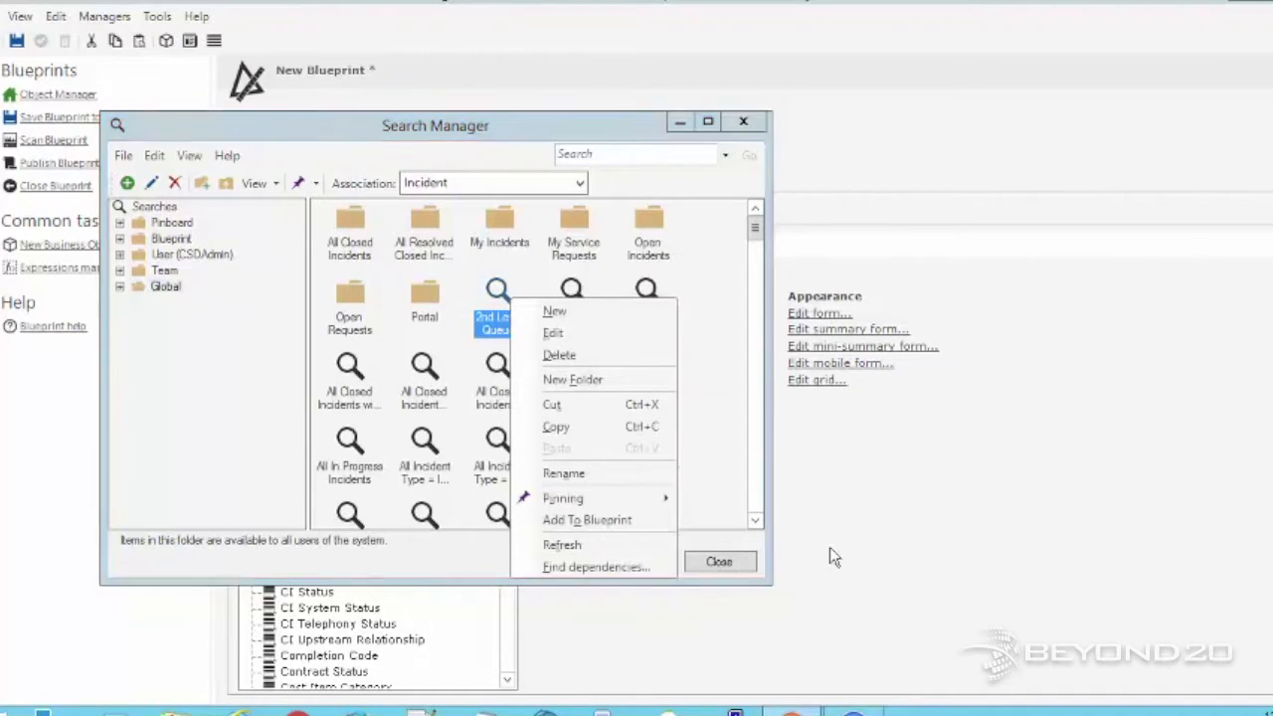
pyautogui.click(512, 121)
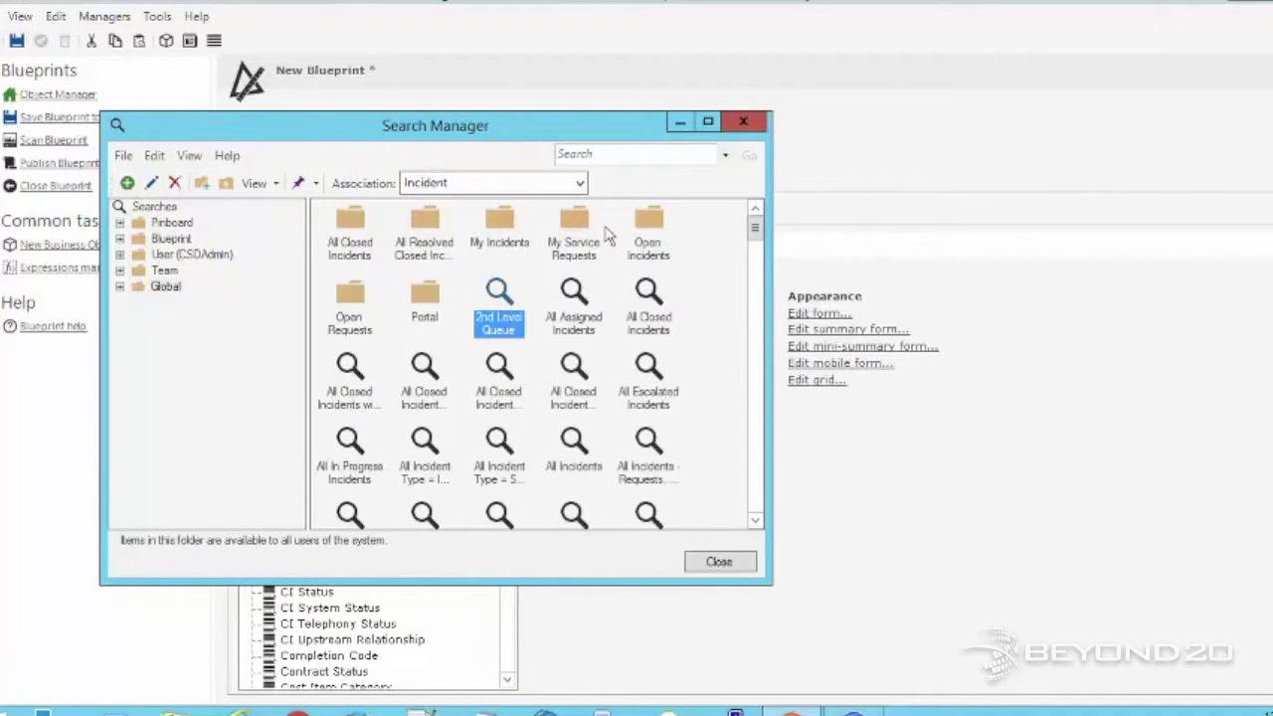
pyautogui.click(718, 561)
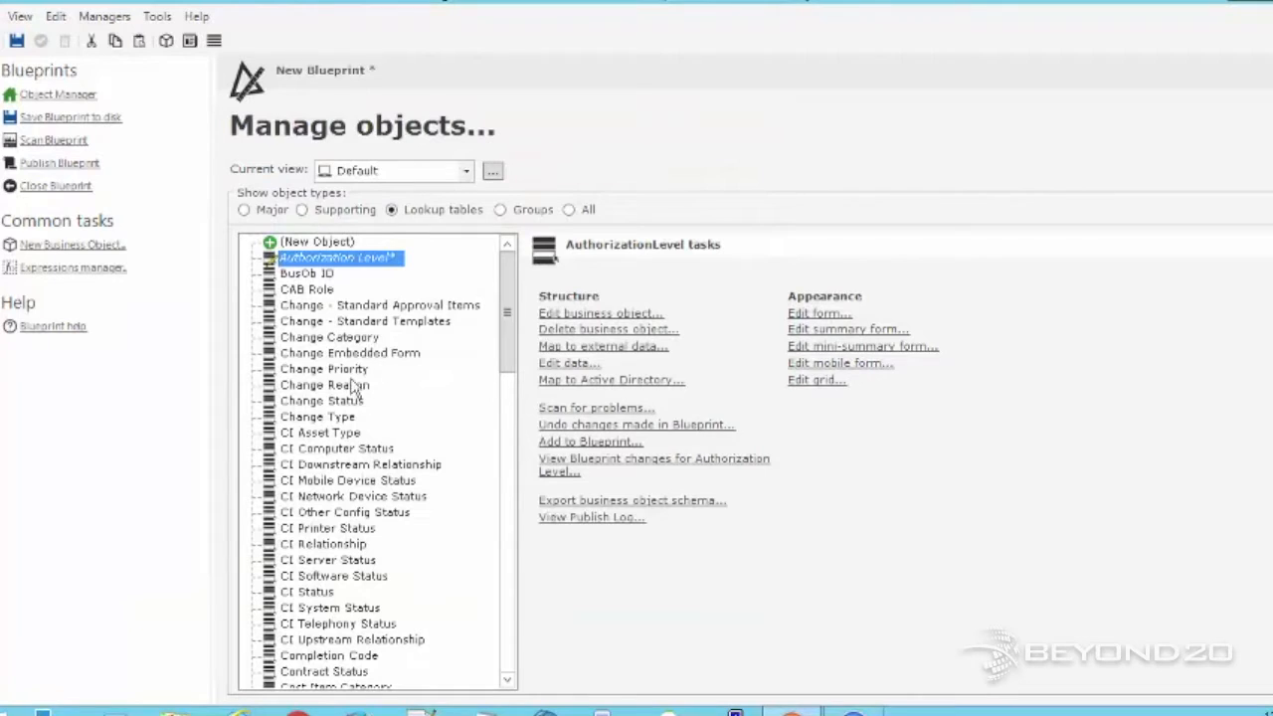
# Browse the supporting and major object types, and return to the list of lookup tables.
pyautogui.click(325, 214)
pyautogui.click(271, 211)
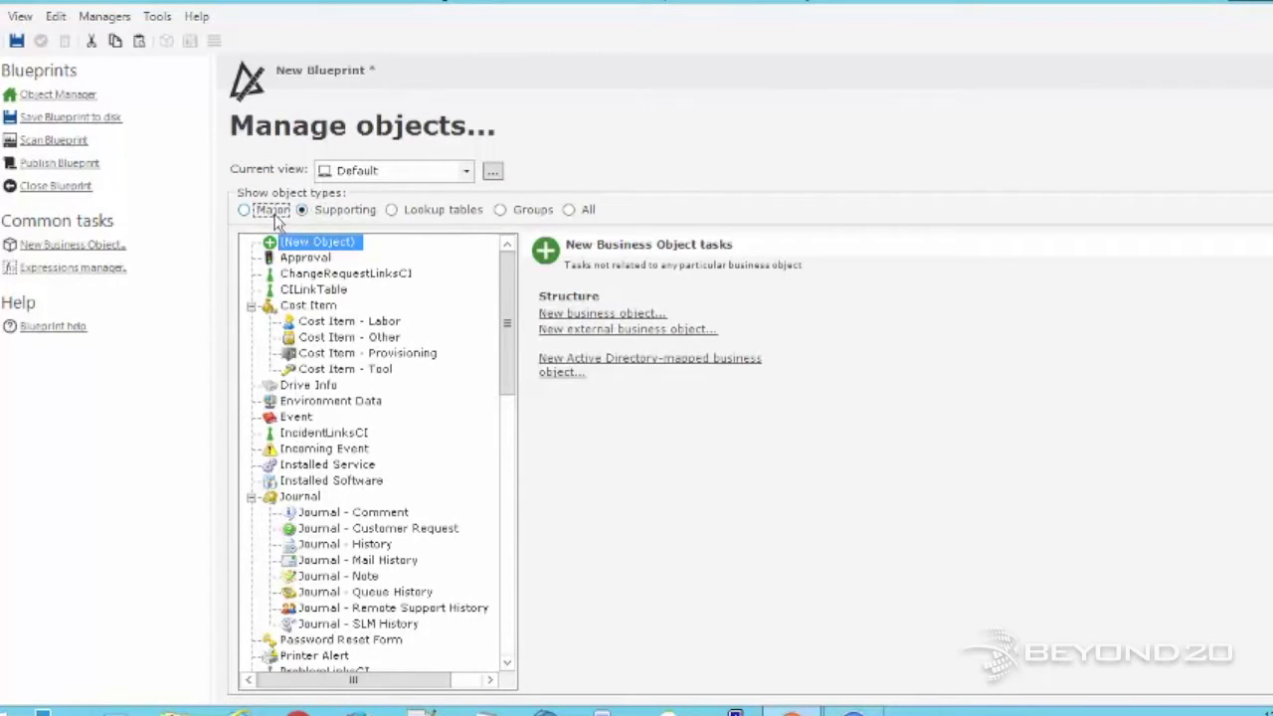
pyautogui.click(398, 213)
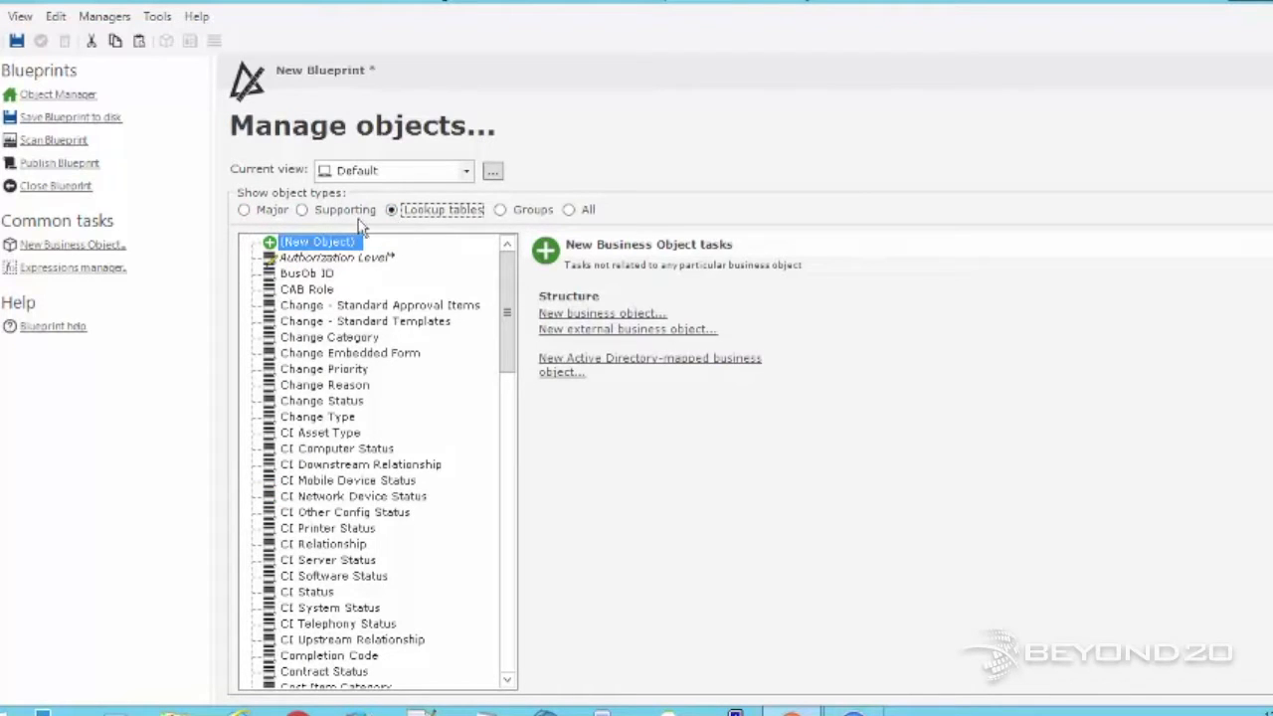
# Close the Blueprint and open the Database category of administration tasks.
pyautogui.click(50, 188)
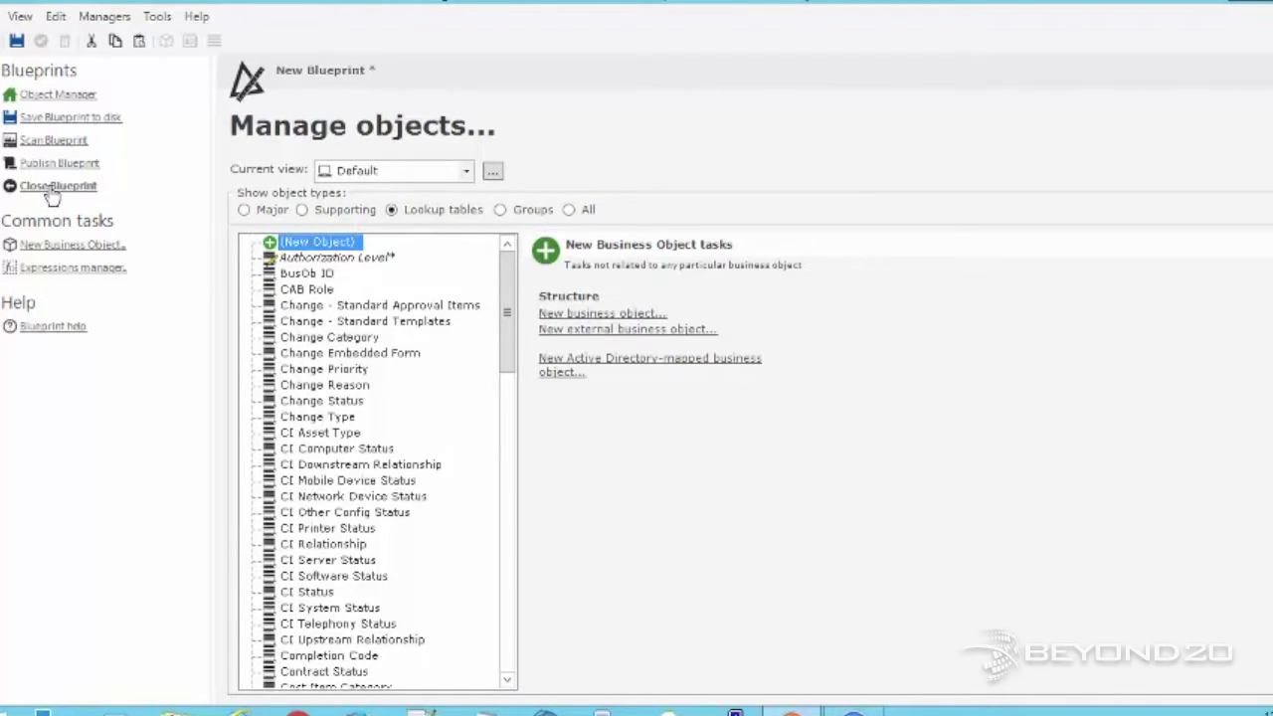
pyautogui.click(710, 345)
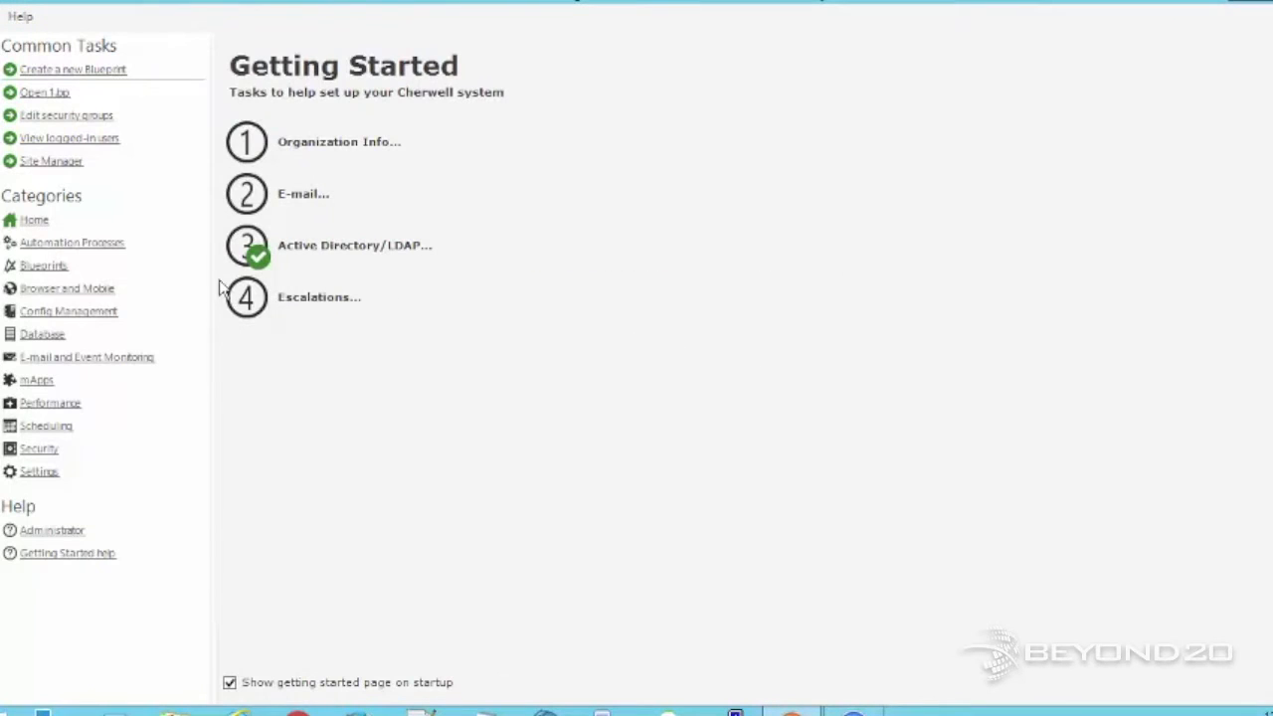
pyautogui.click(44, 336)
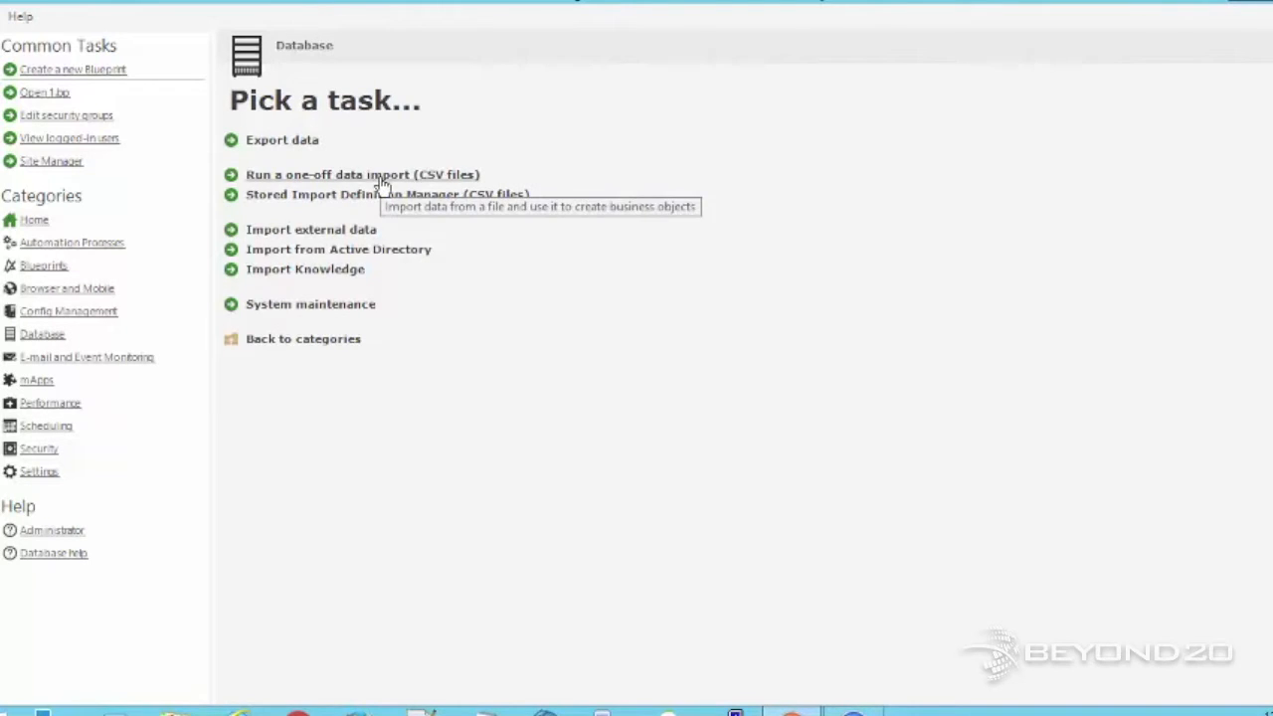
# Start a data export for a single business object and choose Authorization Level as the object.
pyautogui.click(299, 150)
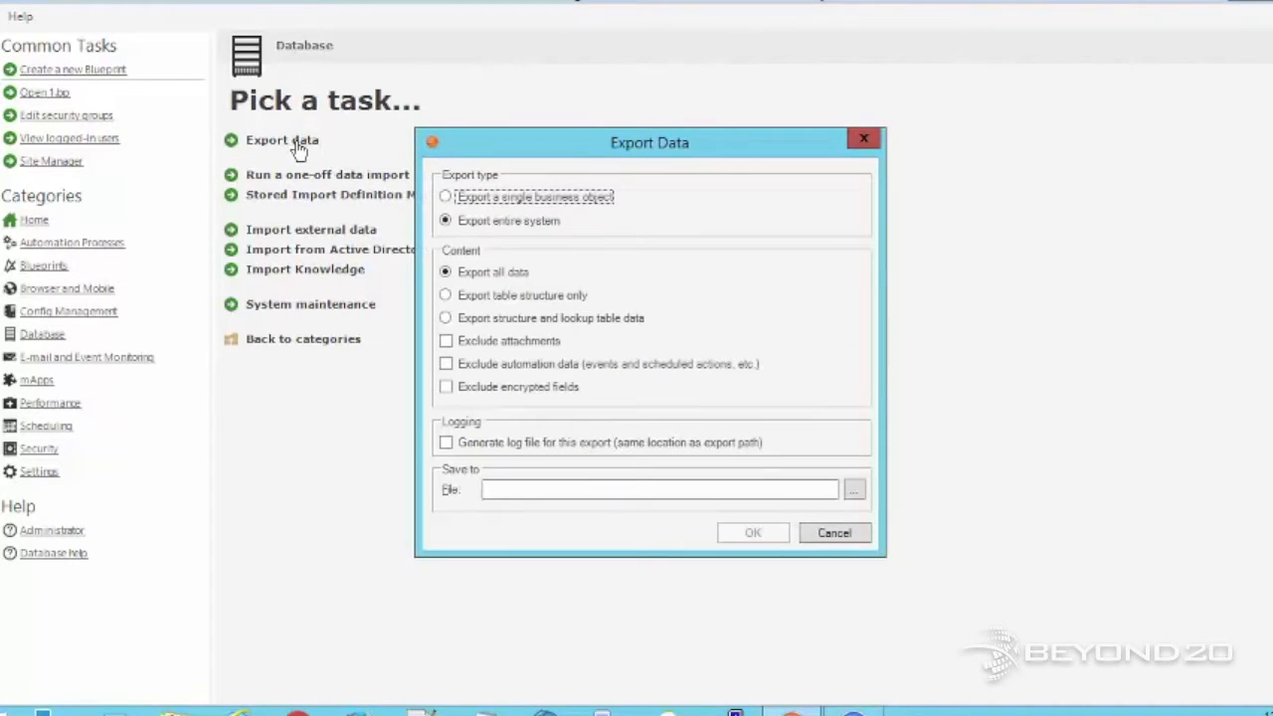
pyautogui.click(462, 200)
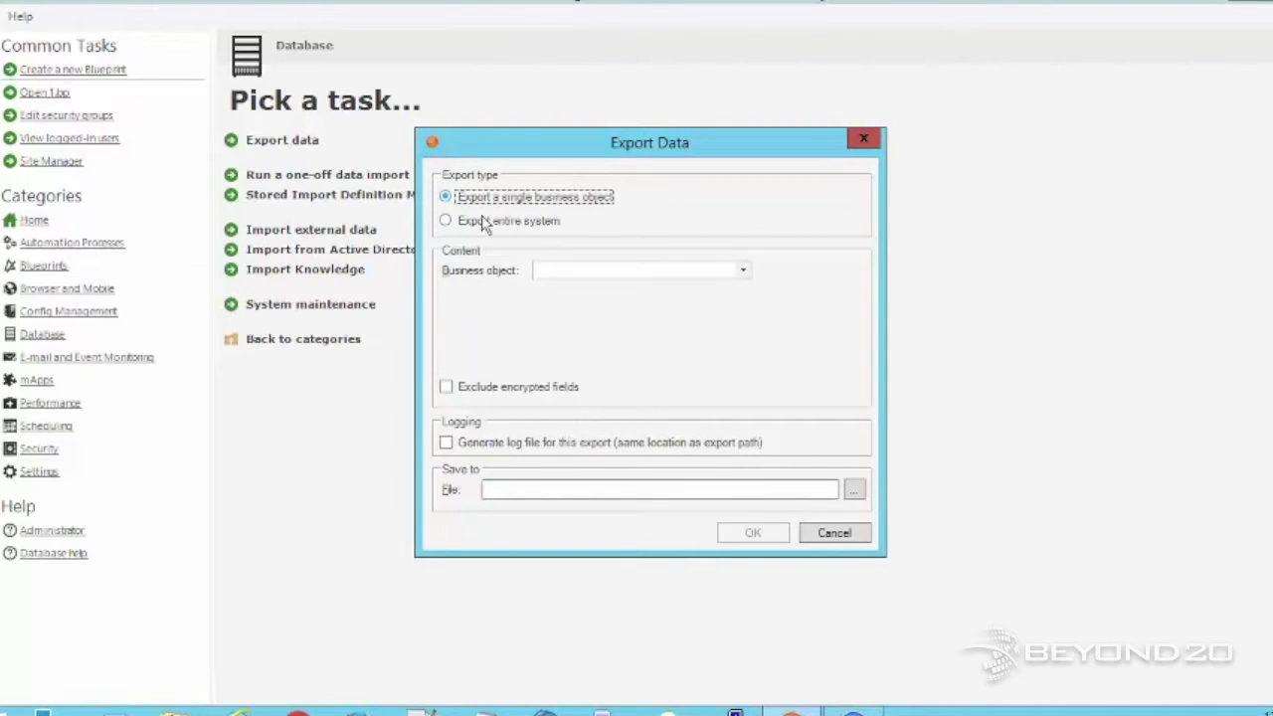
pyautogui.click(744, 271)
pyautogui.moveTo(748, 320); pyautogui.dragTo(747, 289)
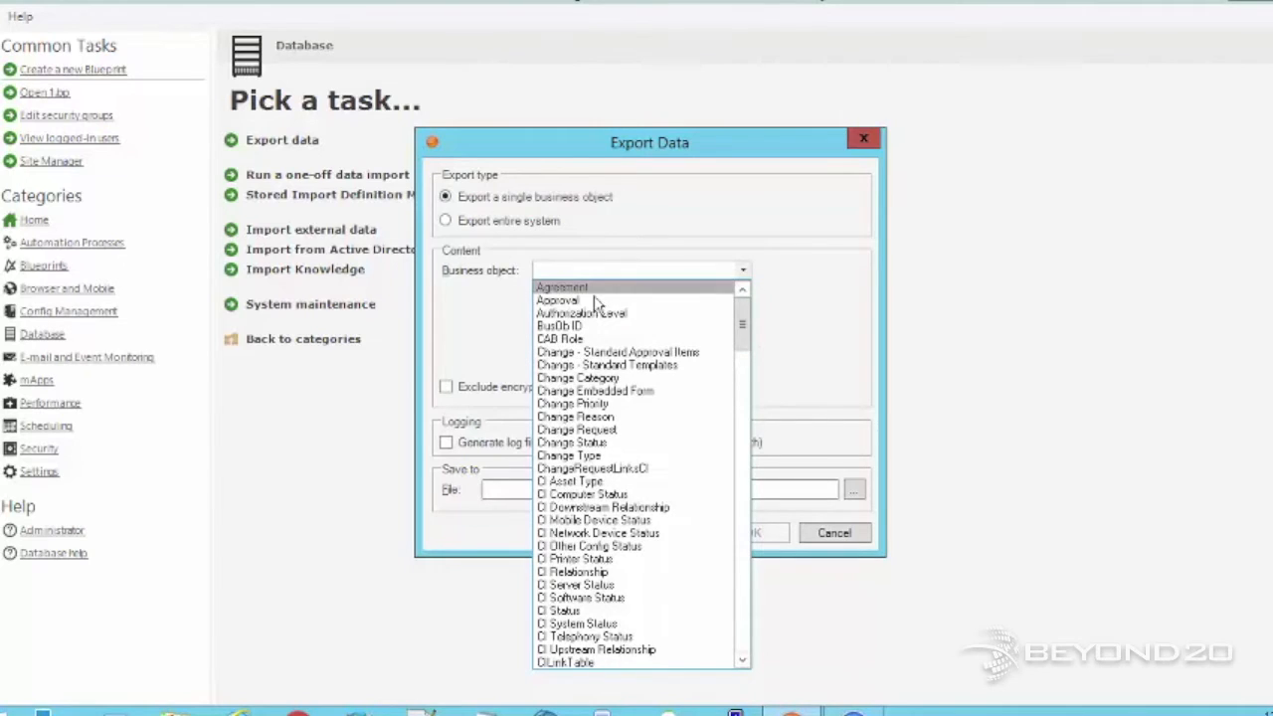
pyautogui.click(636, 313)
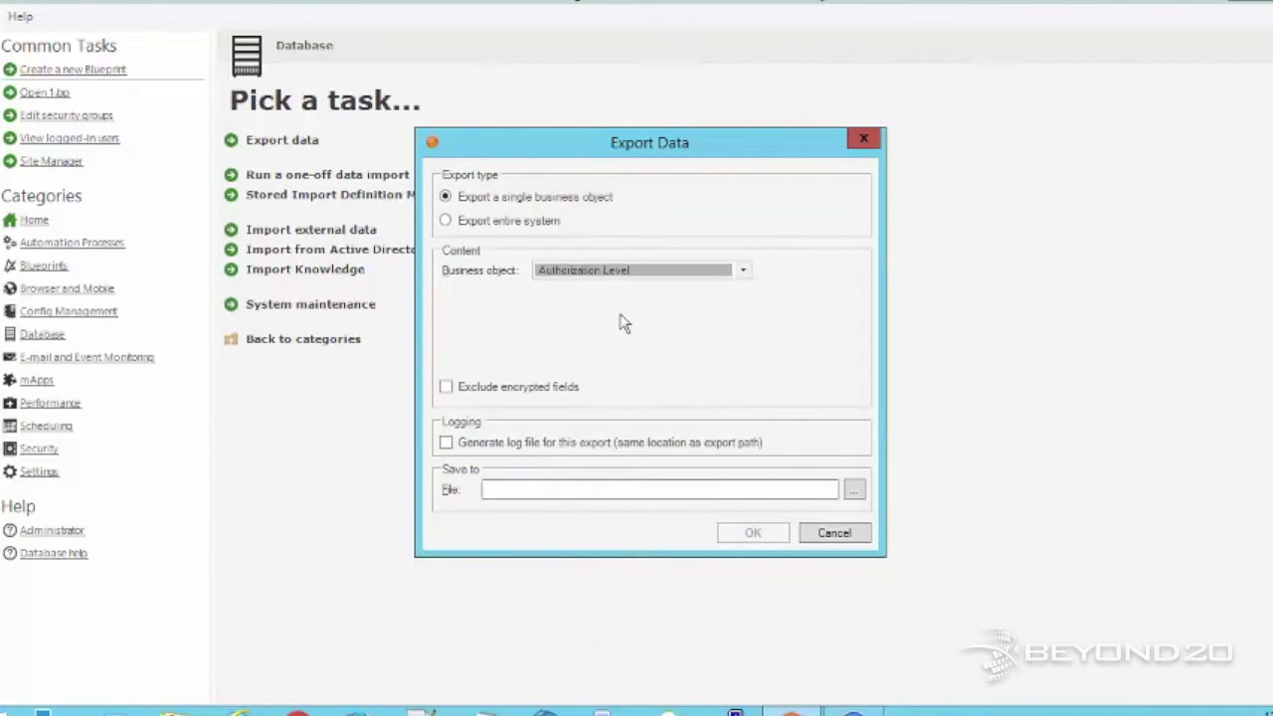